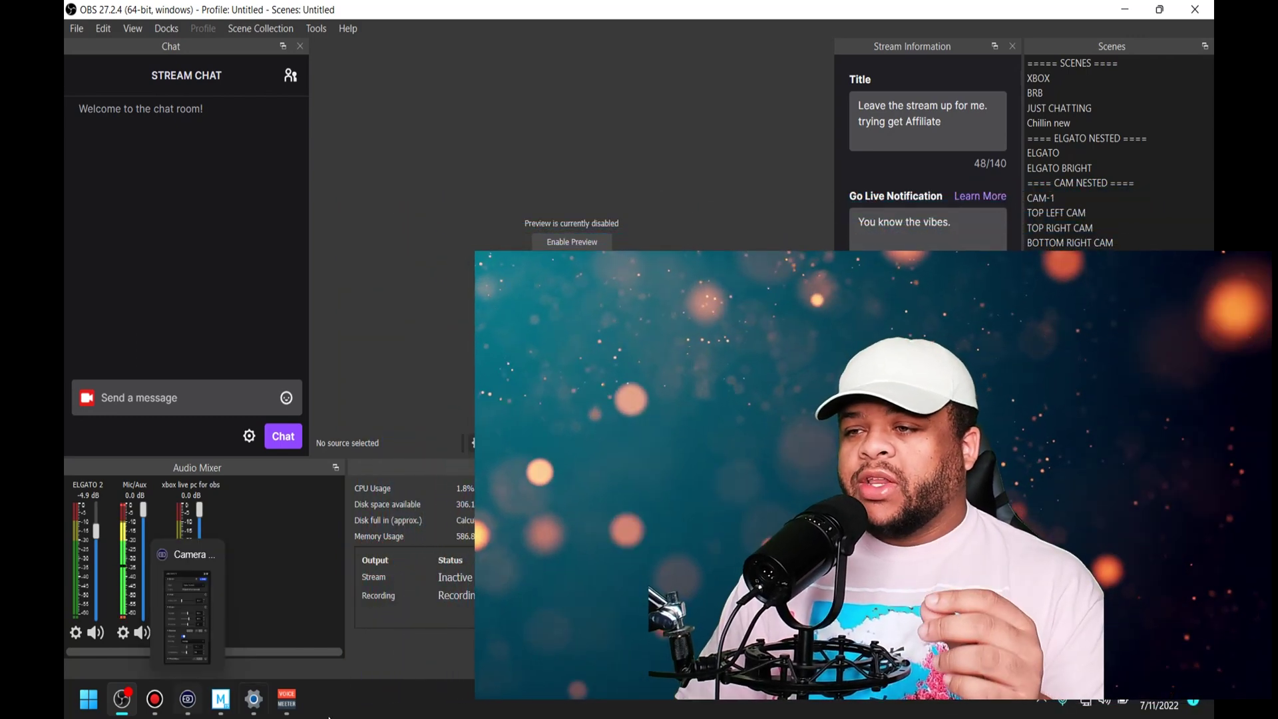
Step: Go to Stream Deck page 3 and check the Output of the Fail 2 and boom sound keys
click(299, 712)
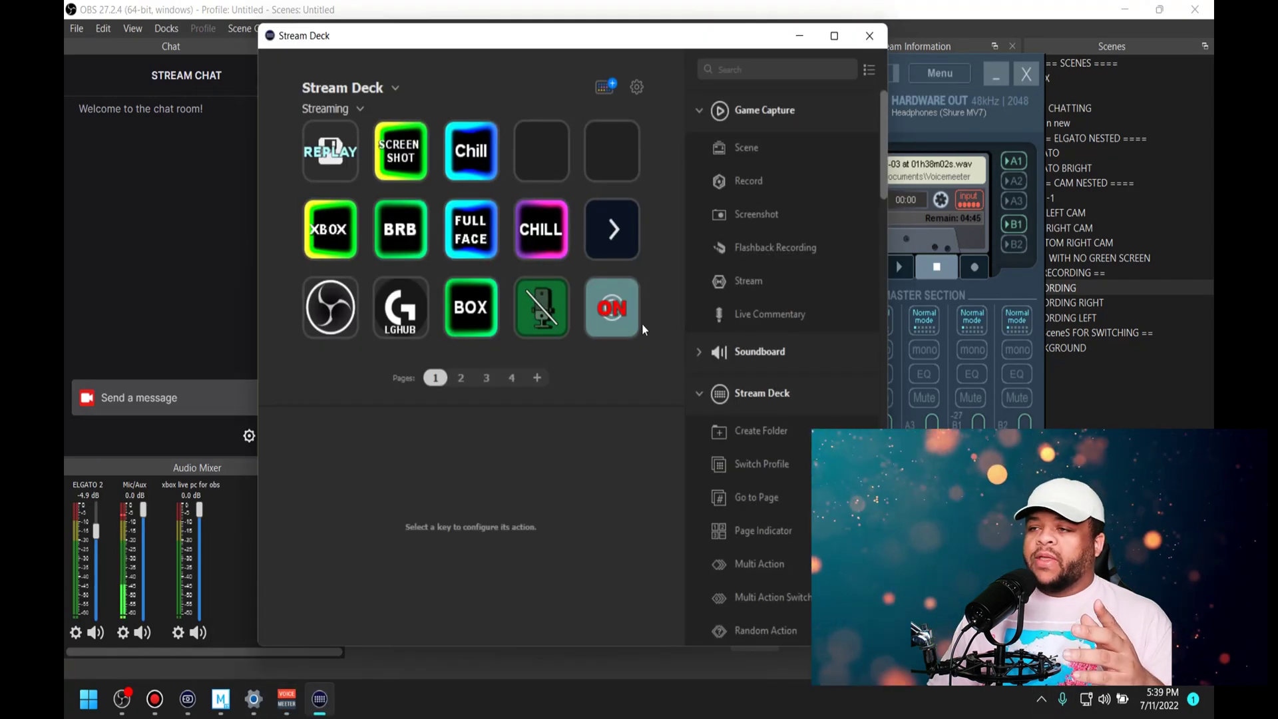
click(621, 233)
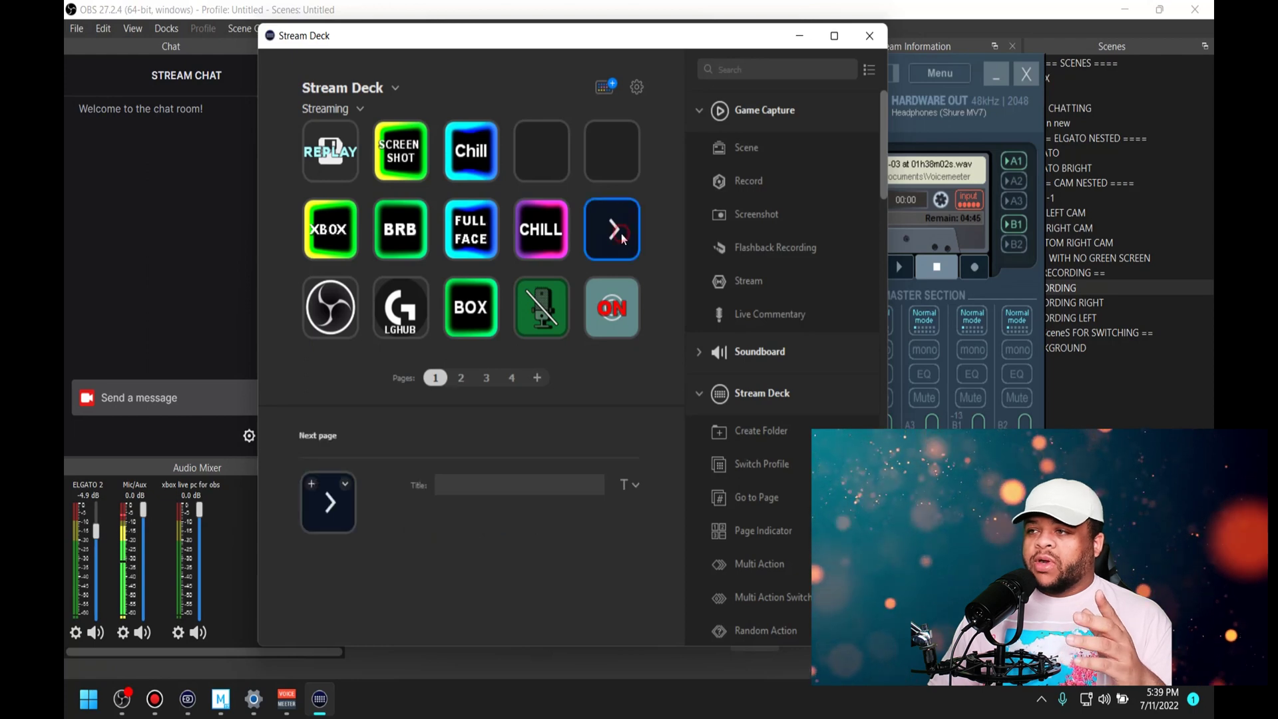
double_click(621, 234)
click(481, 318)
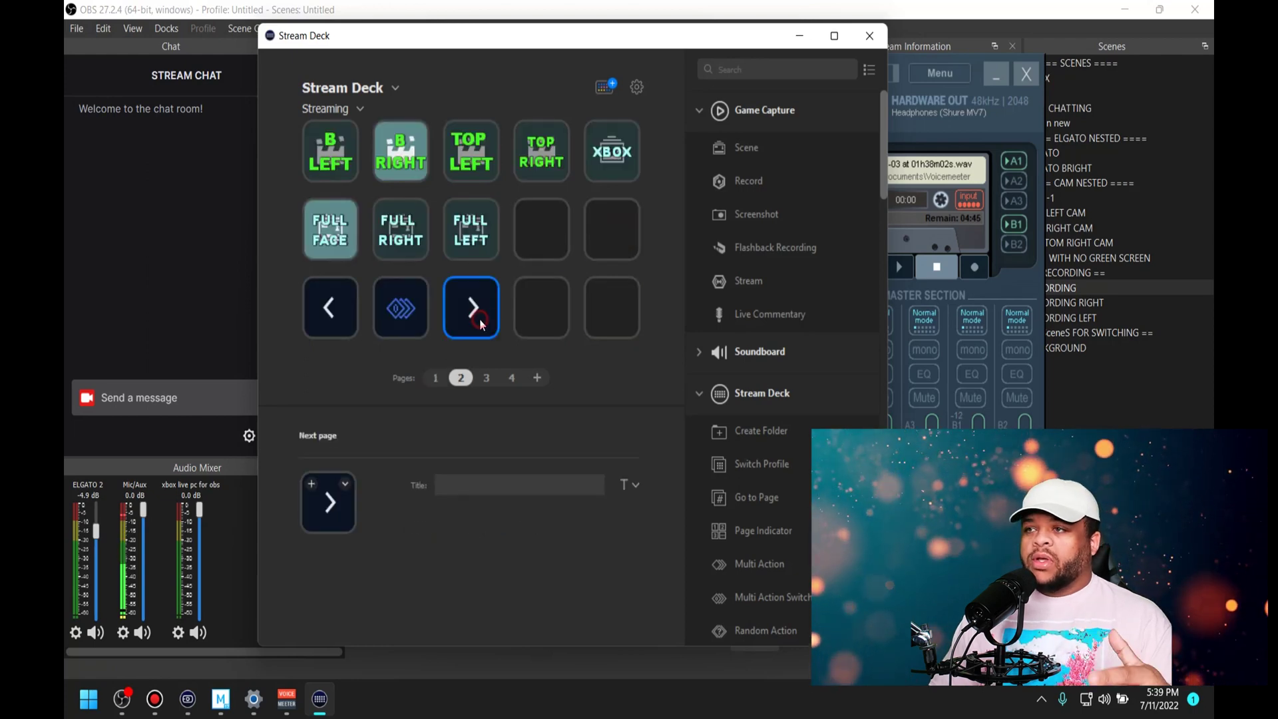
double_click(476, 306)
click(477, 307)
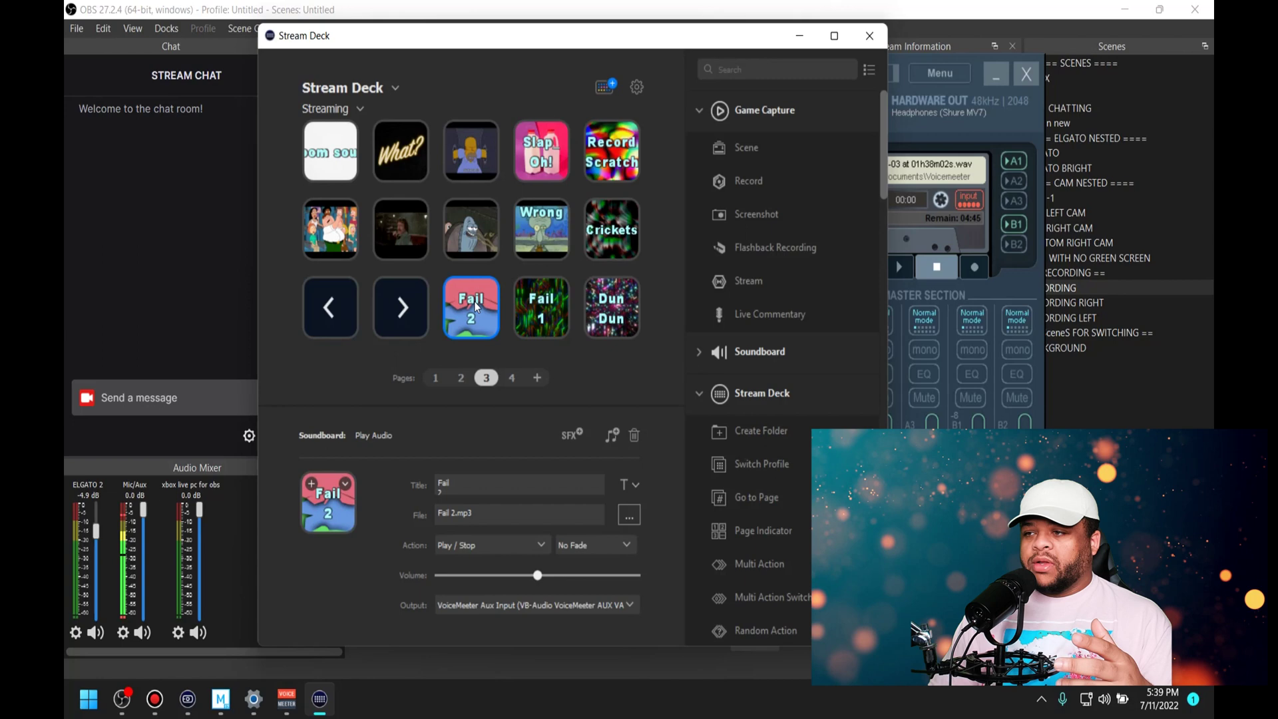
click(329, 158)
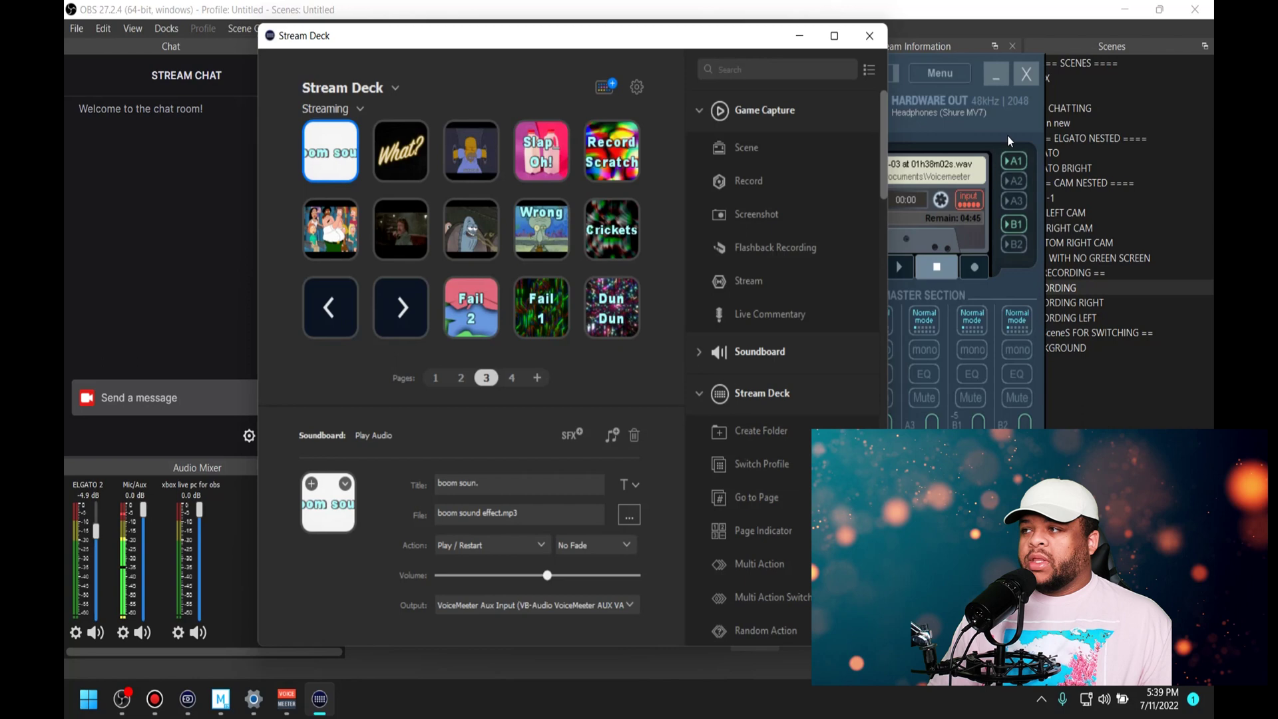
Step: In Voicemeeter, send Hardware Input 1 to bus B1 and Voicemeeter AUX to B2, then return to OBS
click(984, 122)
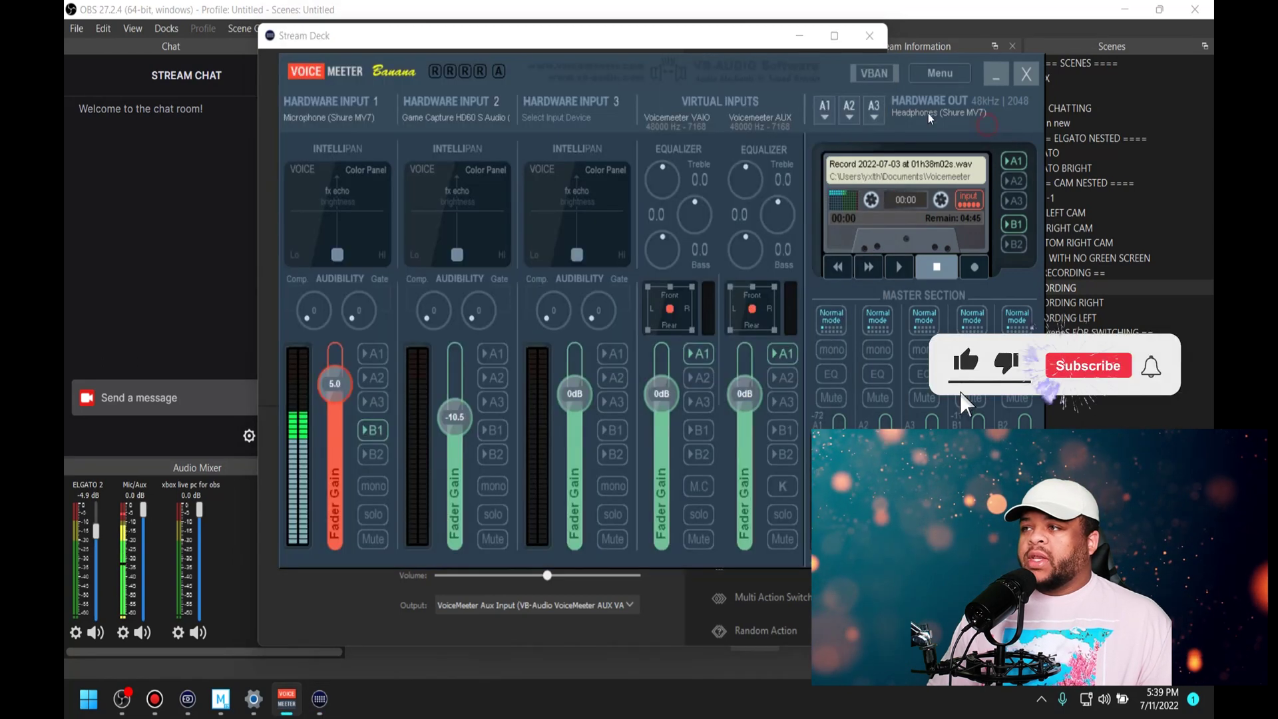
drag(782, 73, 761, 46)
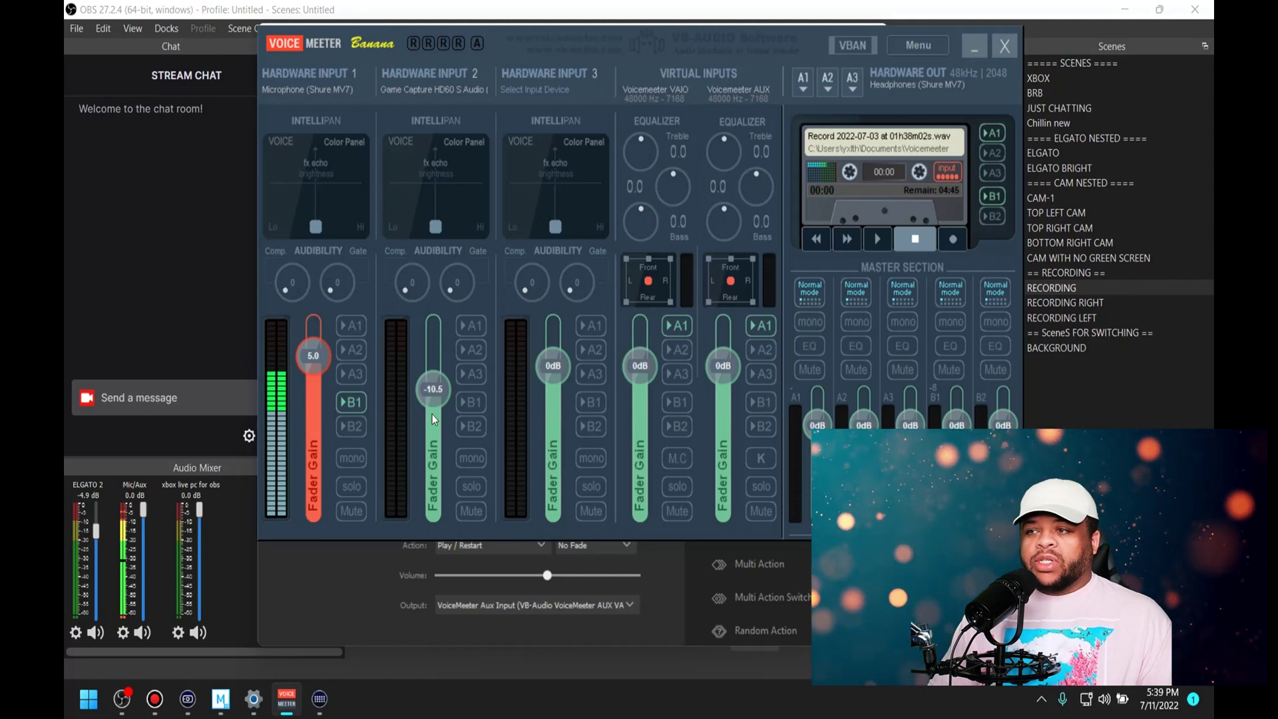
click(350, 403)
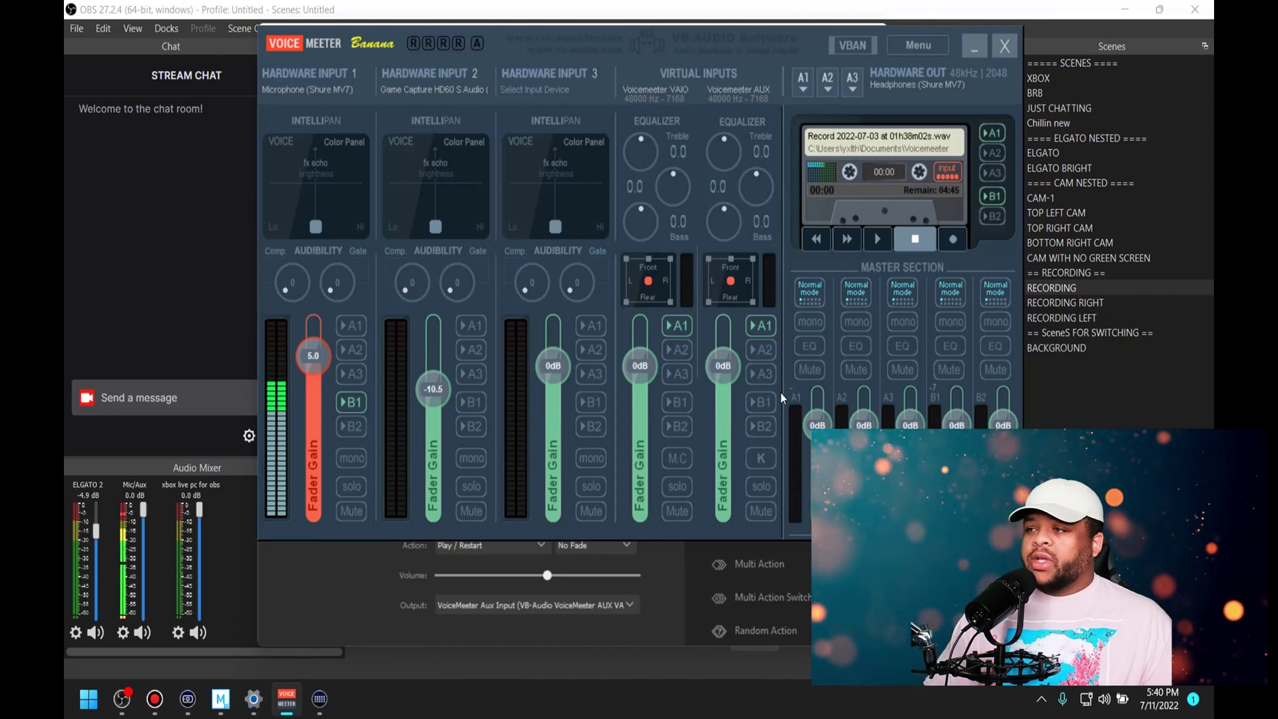
click(353, 404)
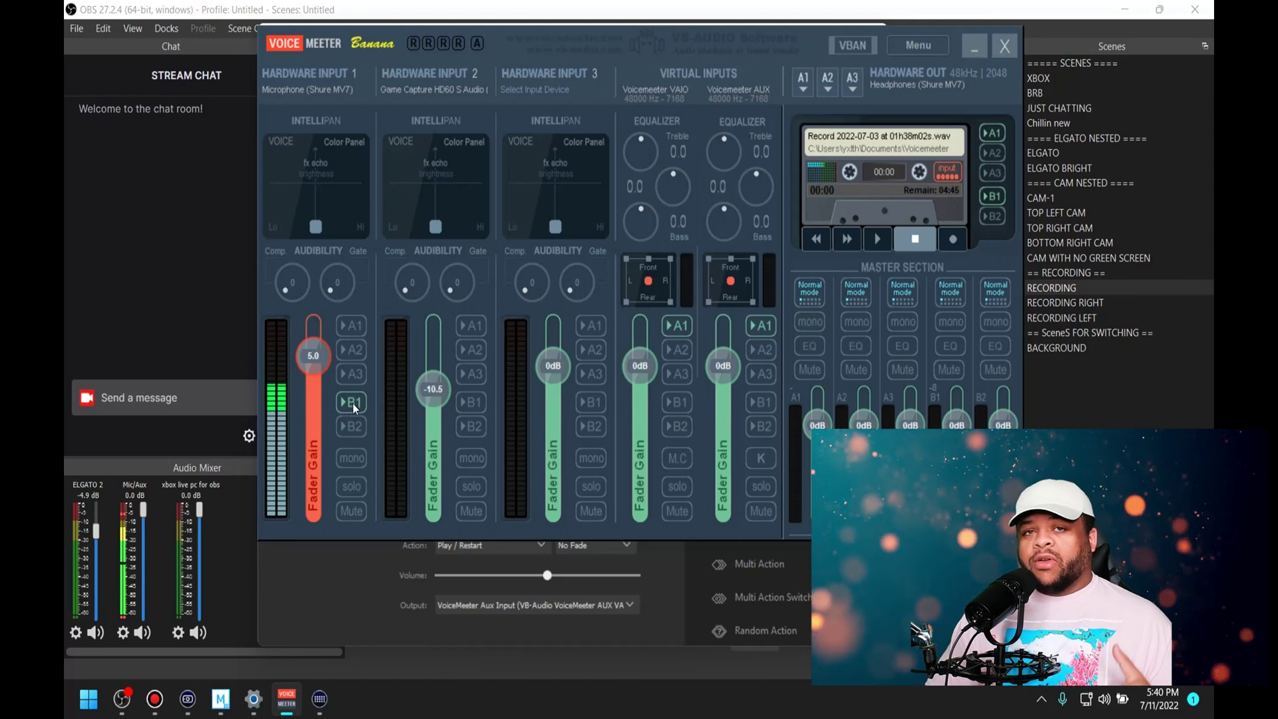
click(767, 427)
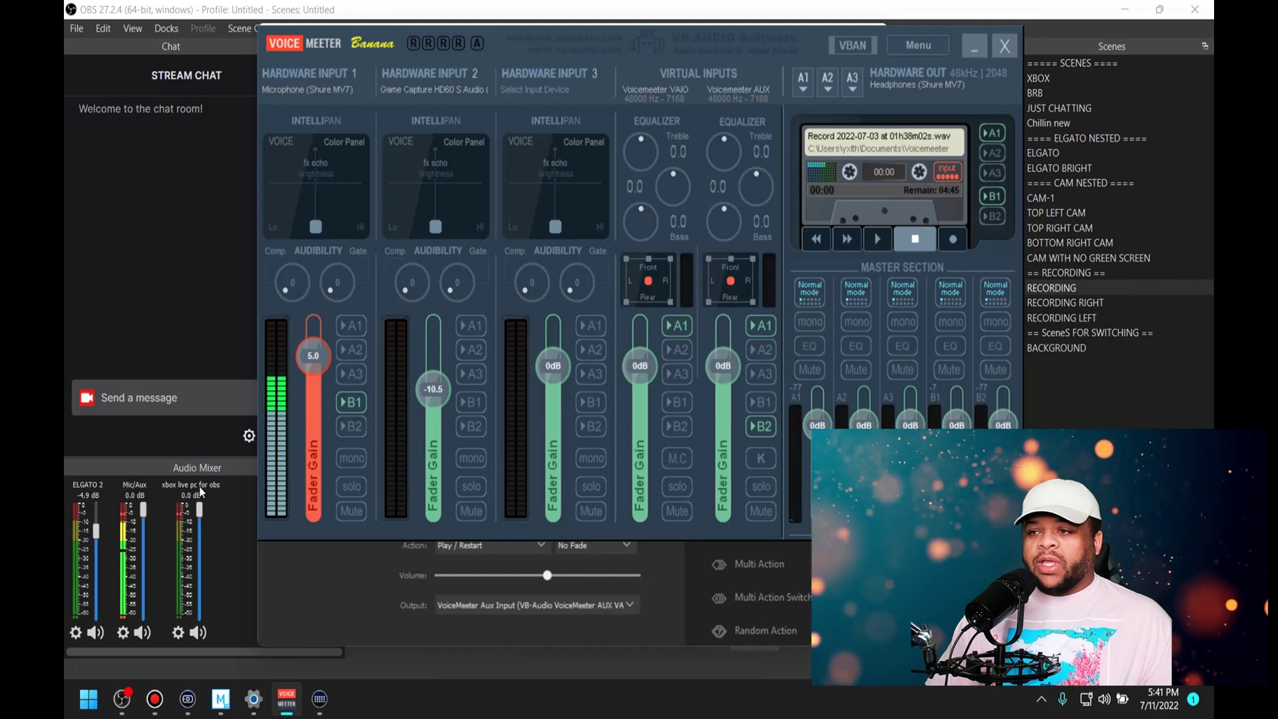
click(217, 530)
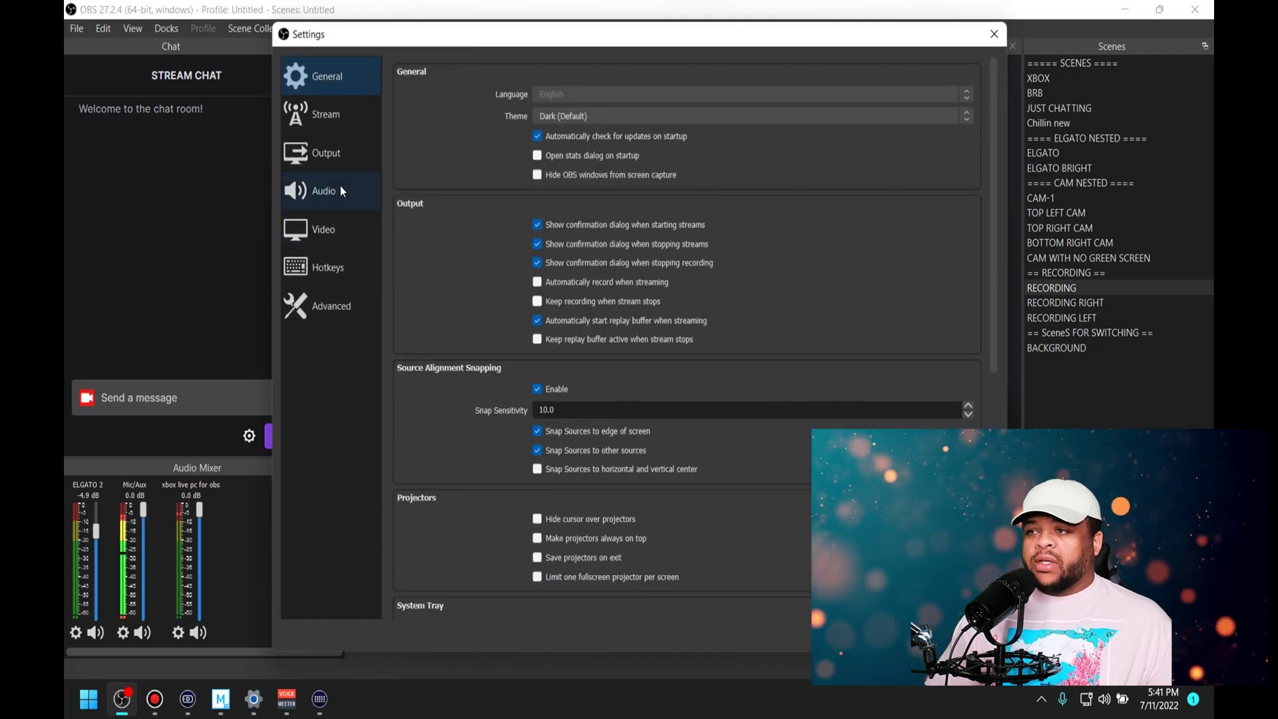
Step: In OBS Audio settings, leave Desktop Audio set to Disabled
click(342, 191)
click(579, 169)
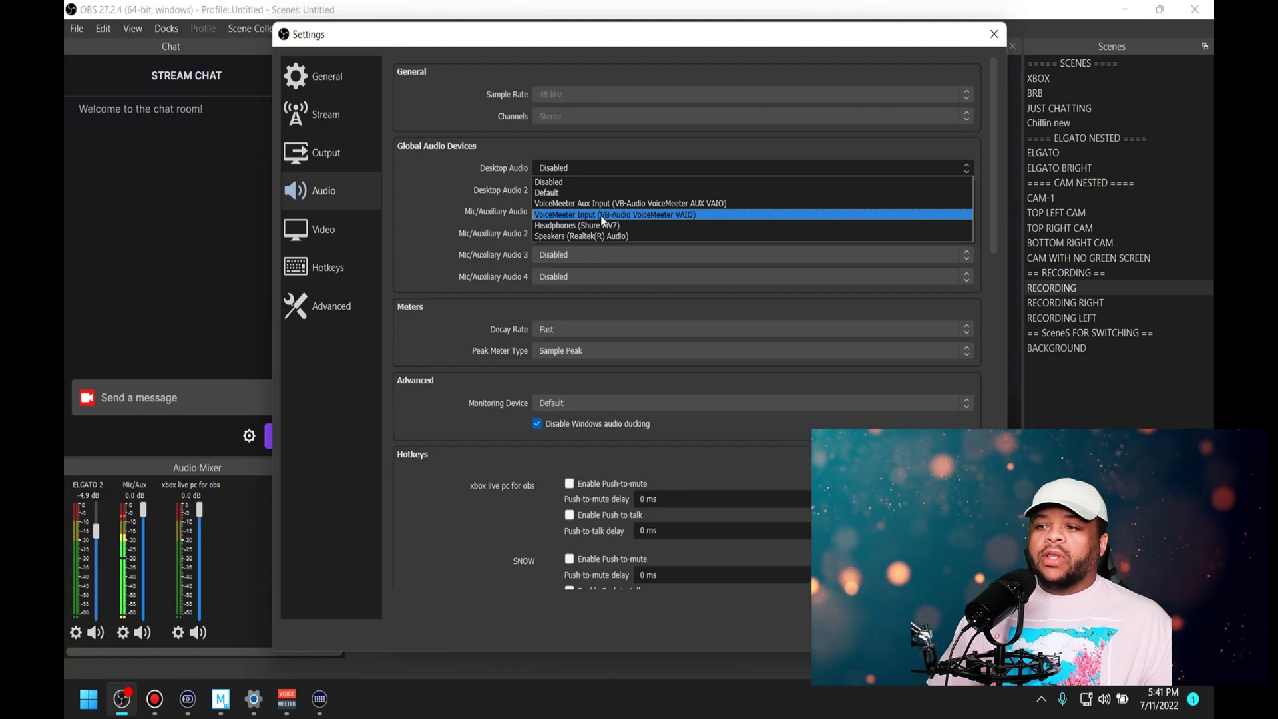
click(287, 699)
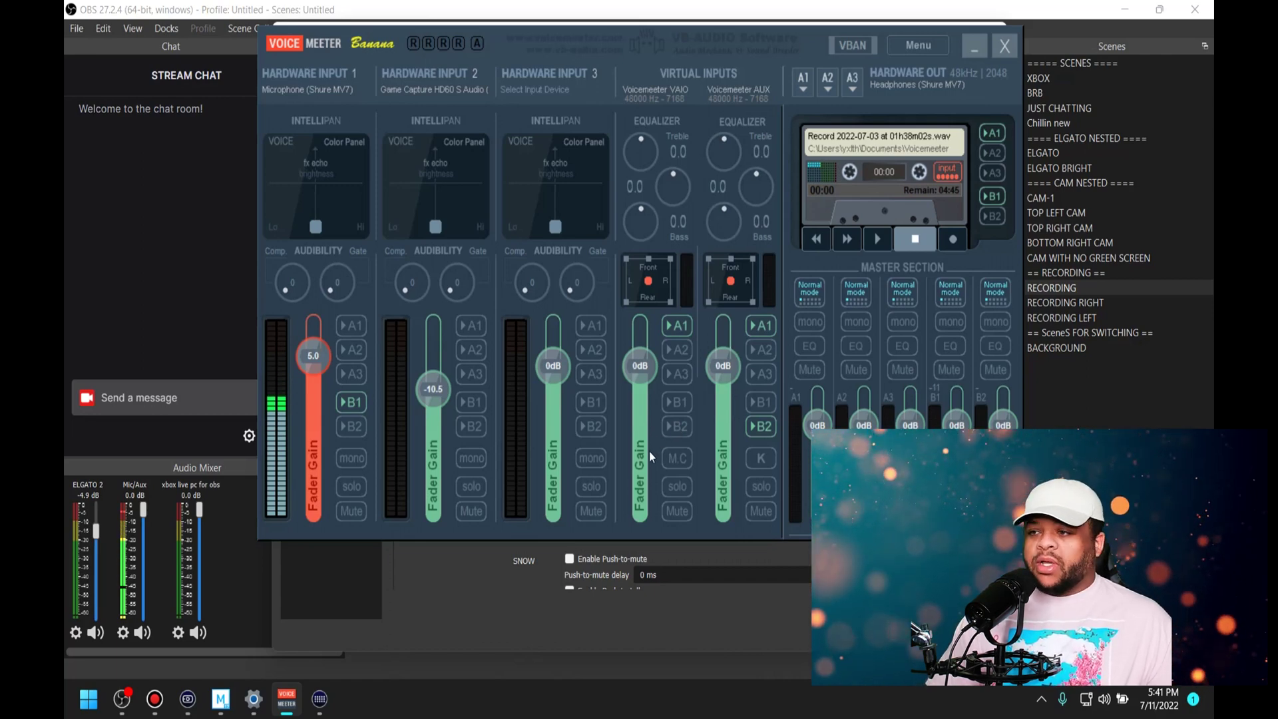
click(543, 633)
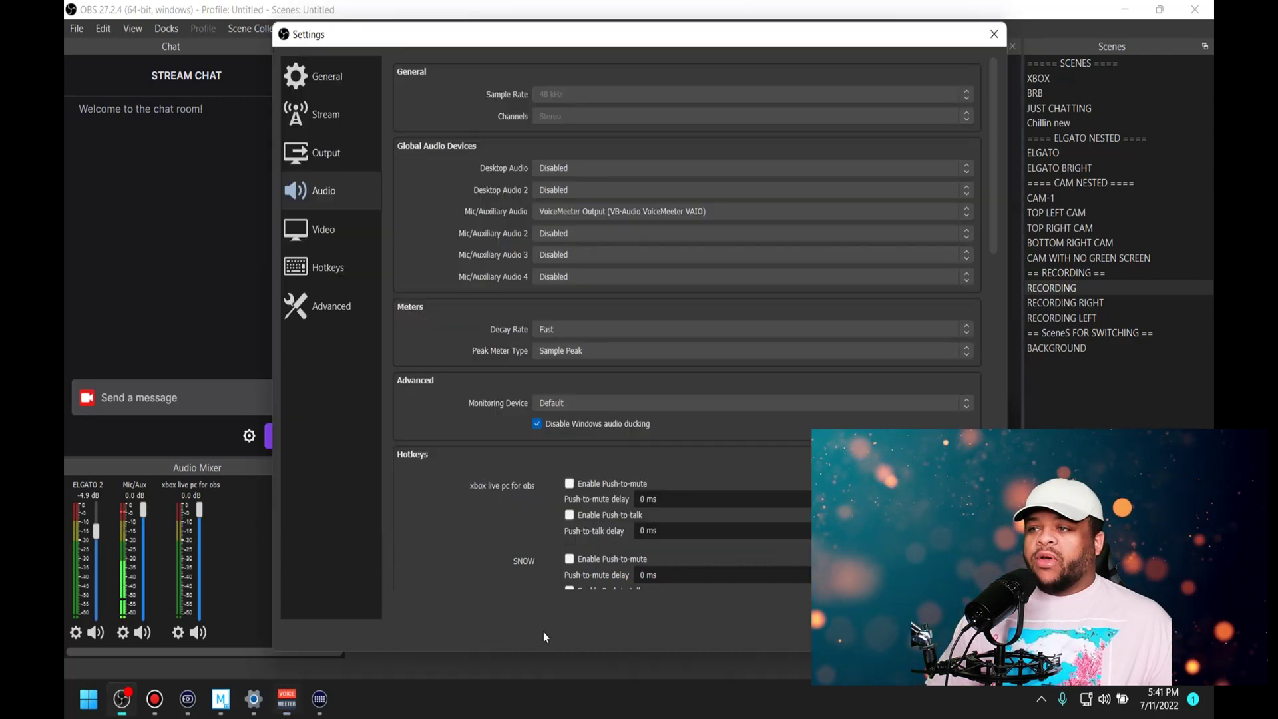
click(593, 168)
click(487, 243)
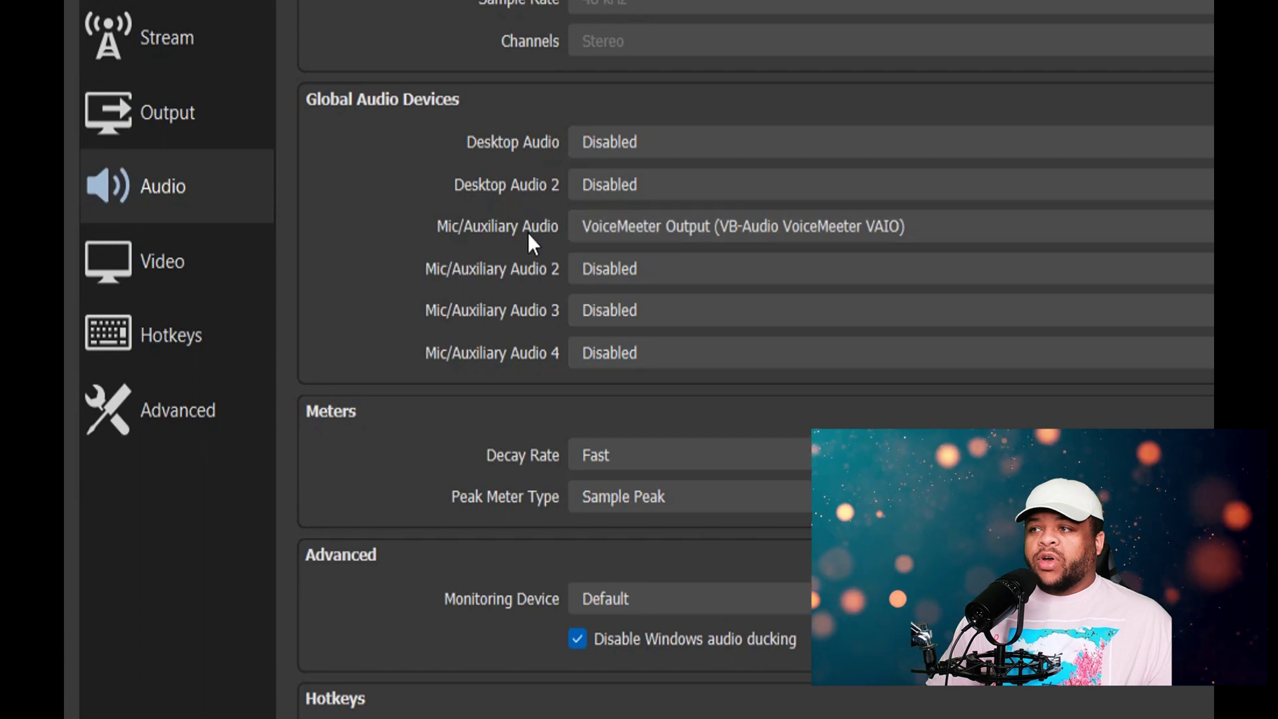
Step: Keep Mic/Auxiliary Audio on VoiceMeeter Output
click(669, 227)
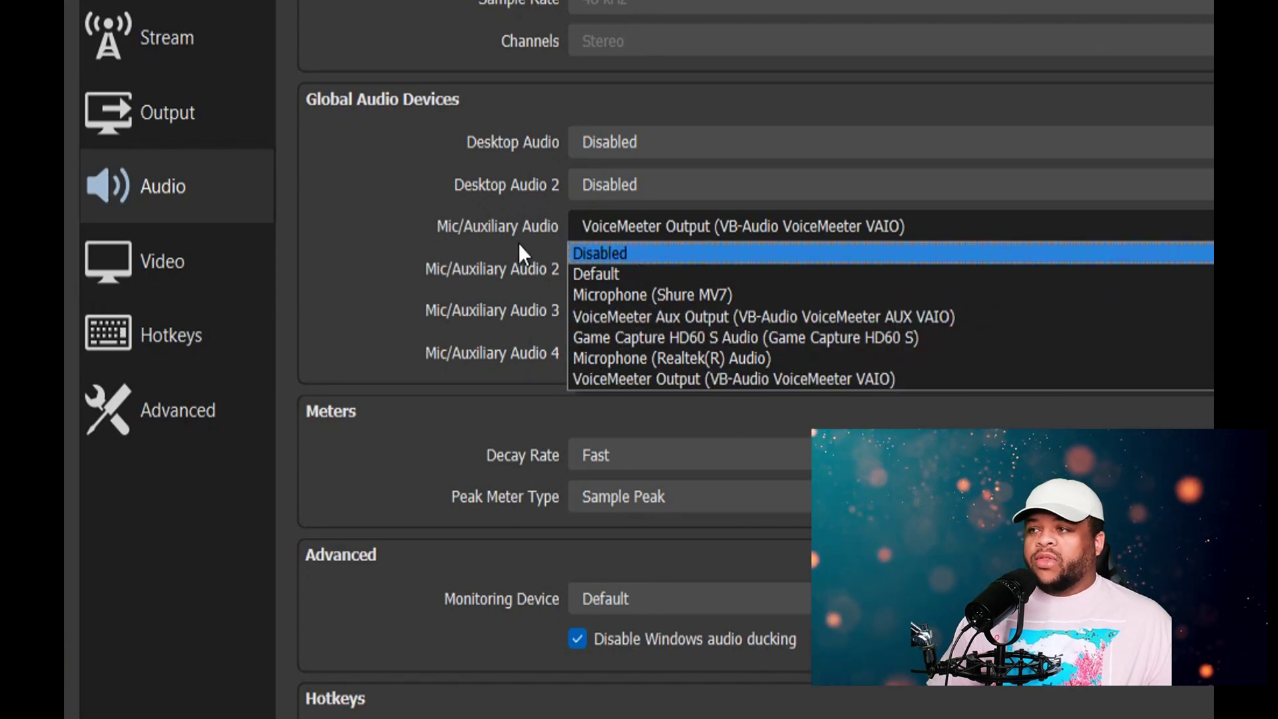
click(566, 226)
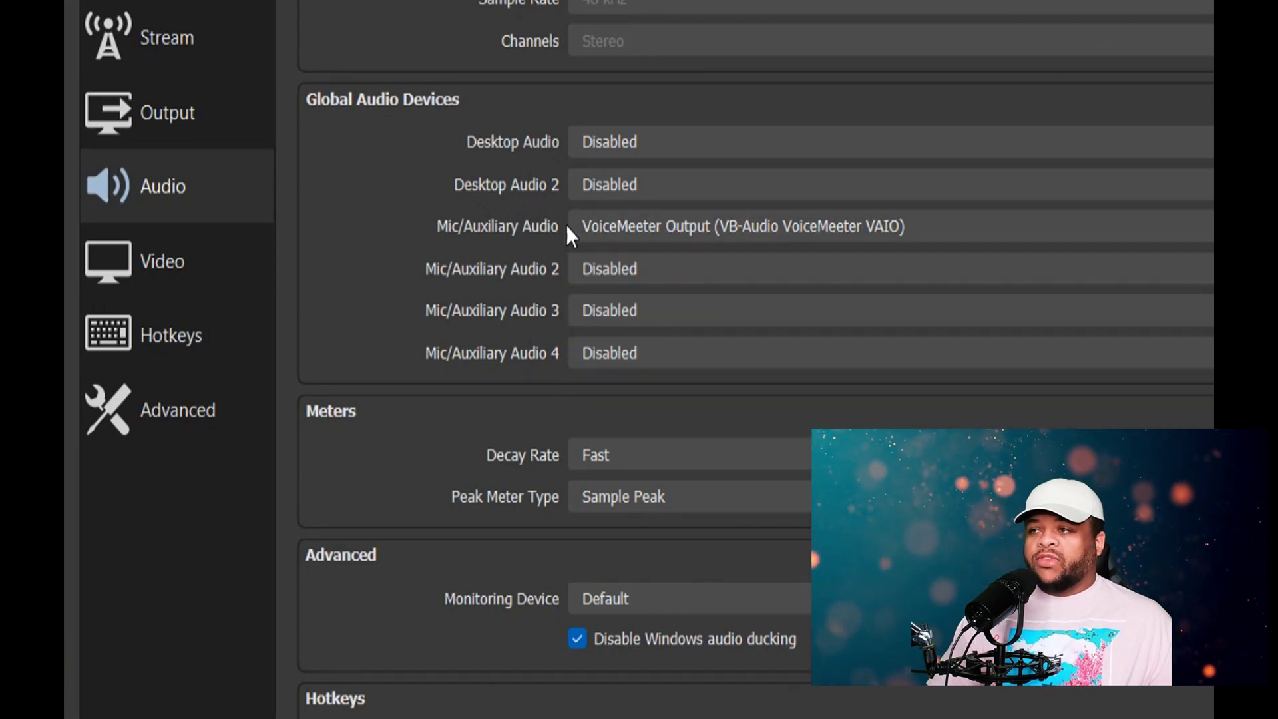
click(767, 233)
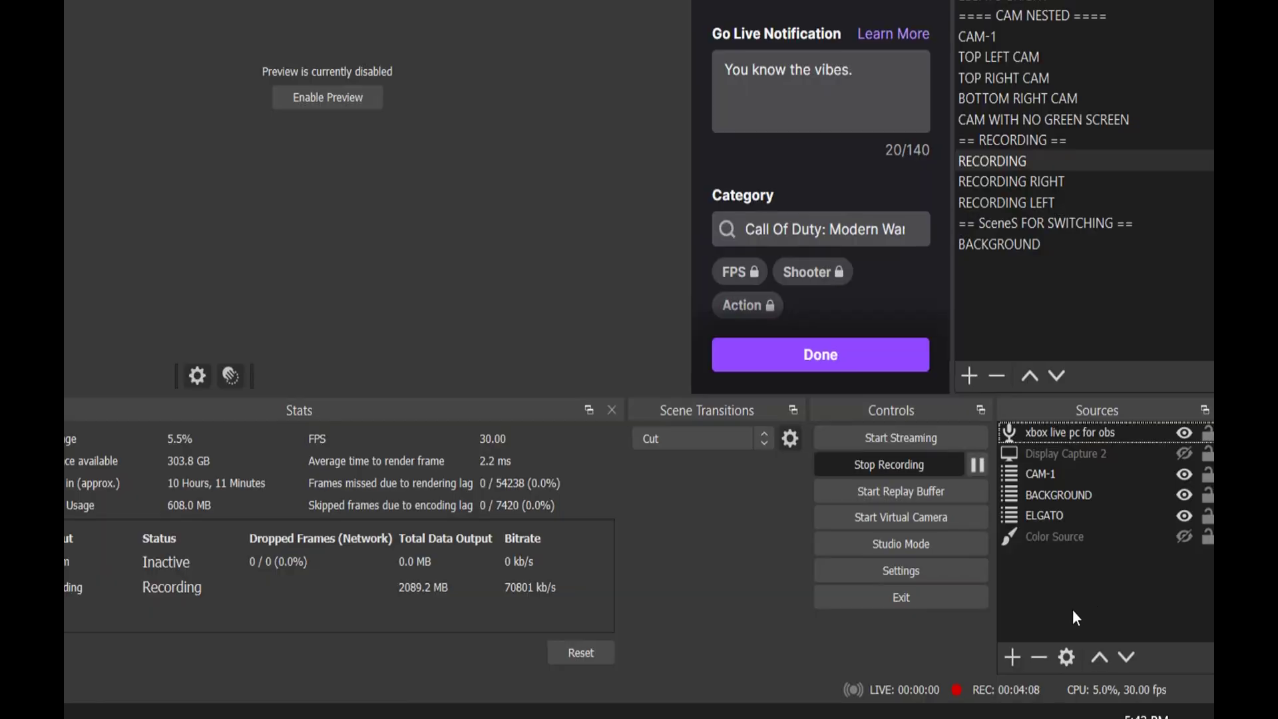
right_click(1069, 626)
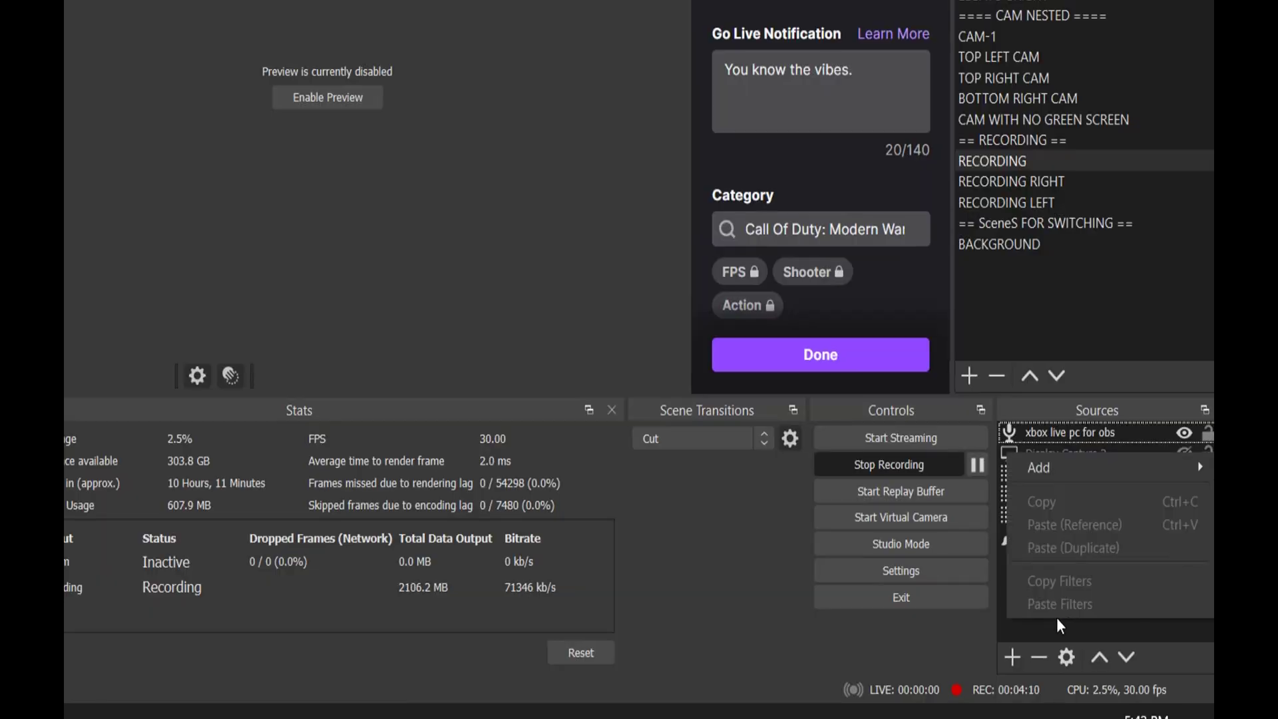
click(1015, 658)
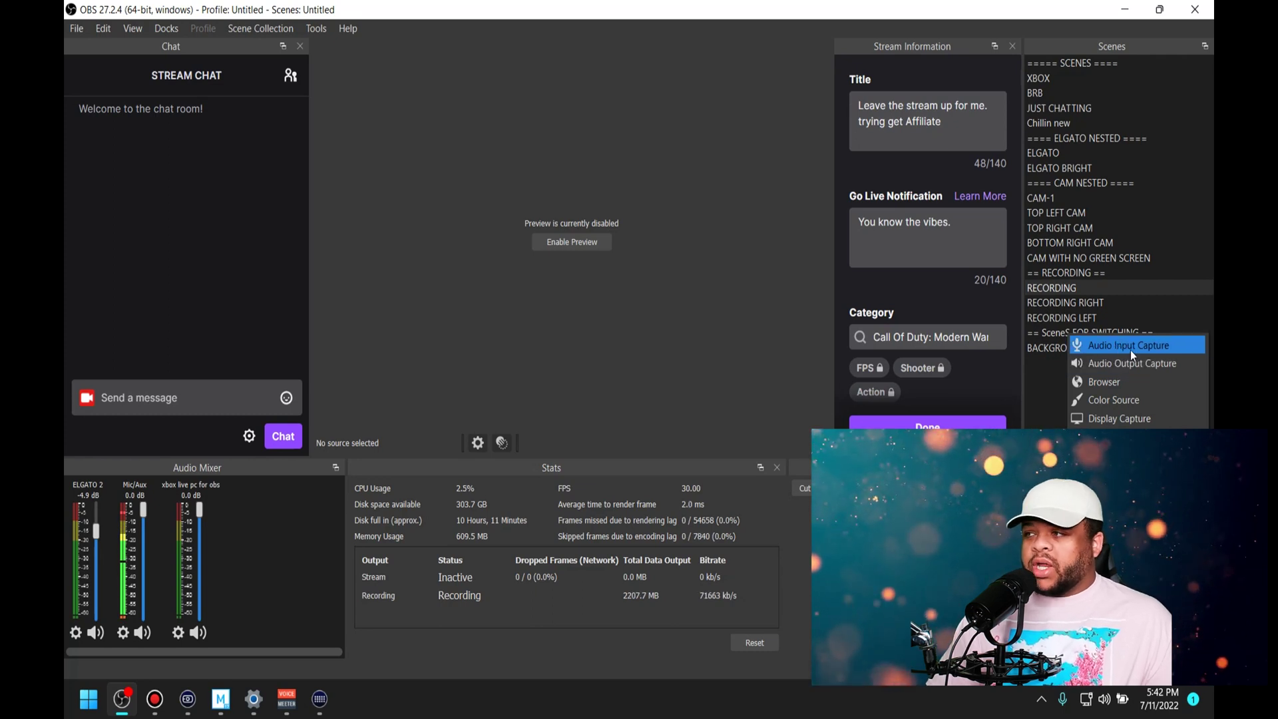
click(1132, 347)
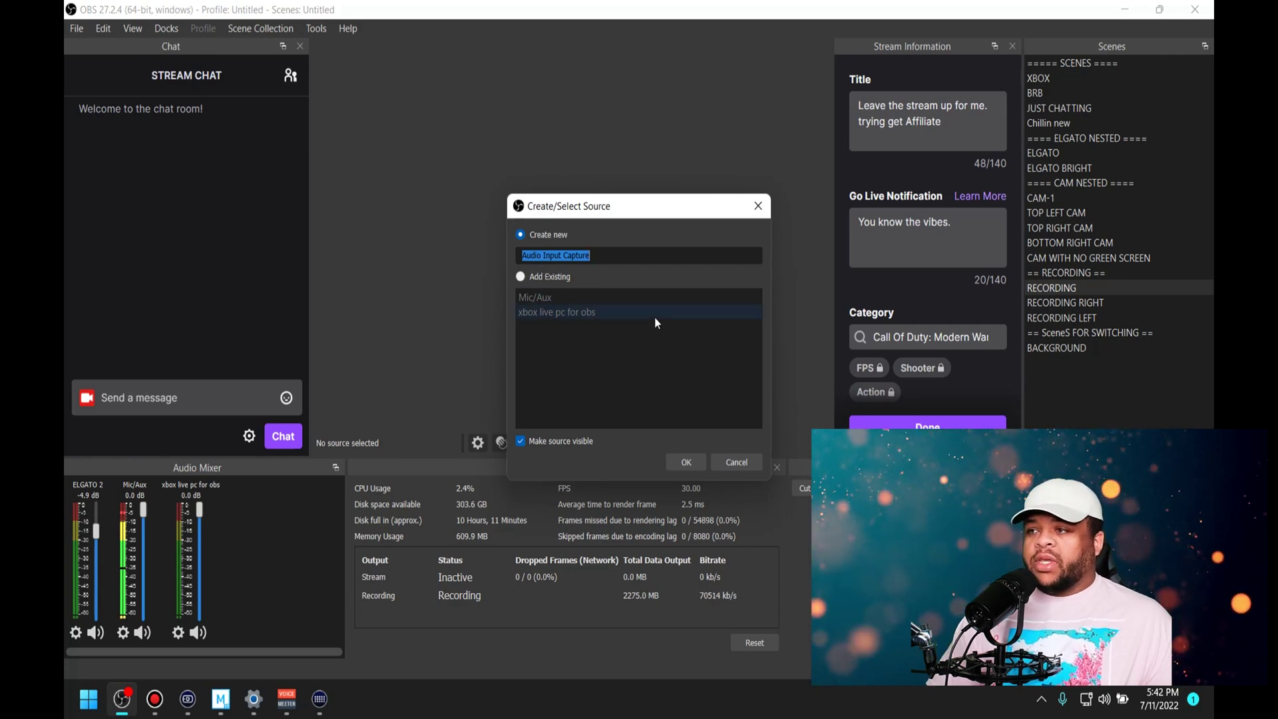
click(758, 206)
Step: Set the 'xbox live pc for obs' source's Device to VoiceMeeter Aux Output (VB-Audio VoiceMeeter AUX VAIO)
click(178, 633)
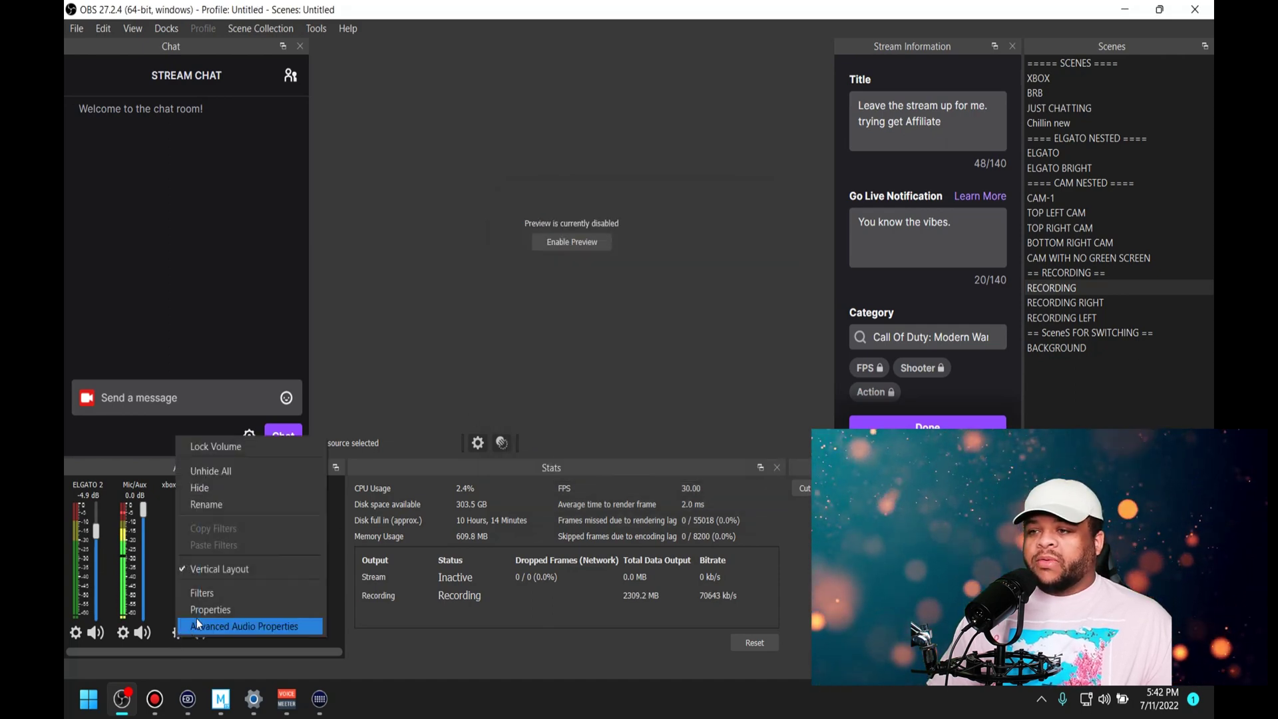
click(199, 618)
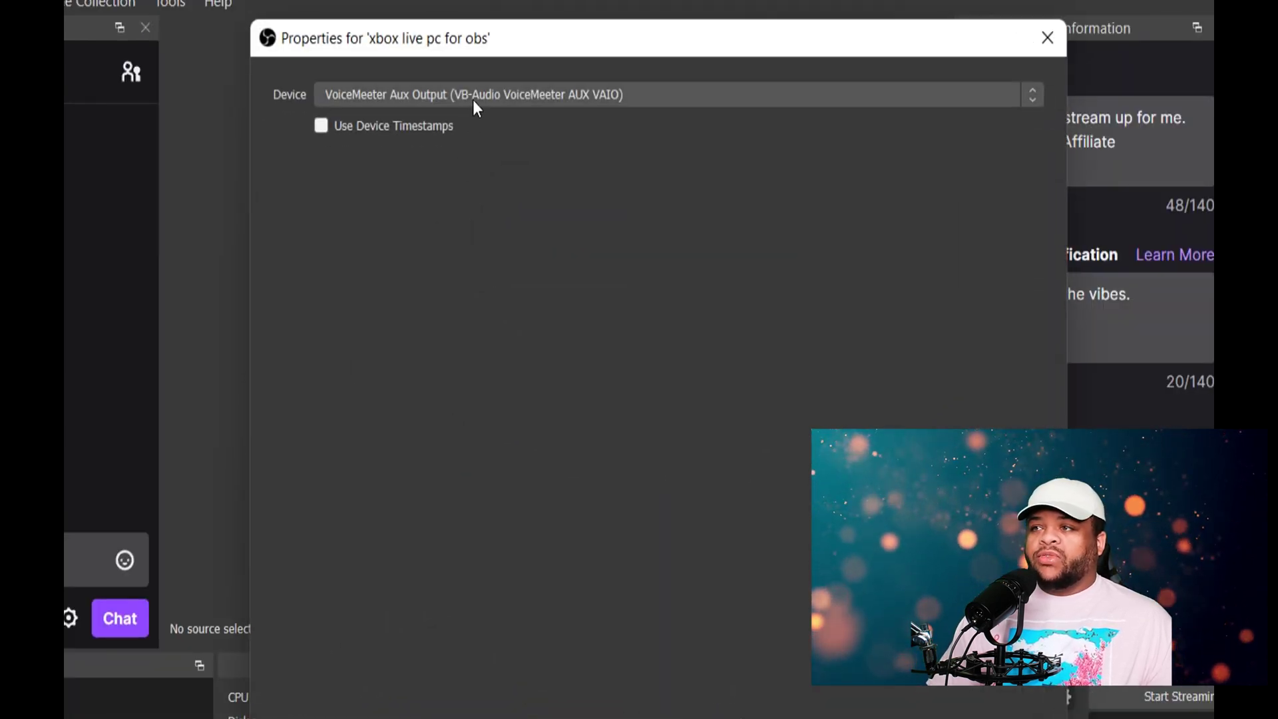
click(473, 99)
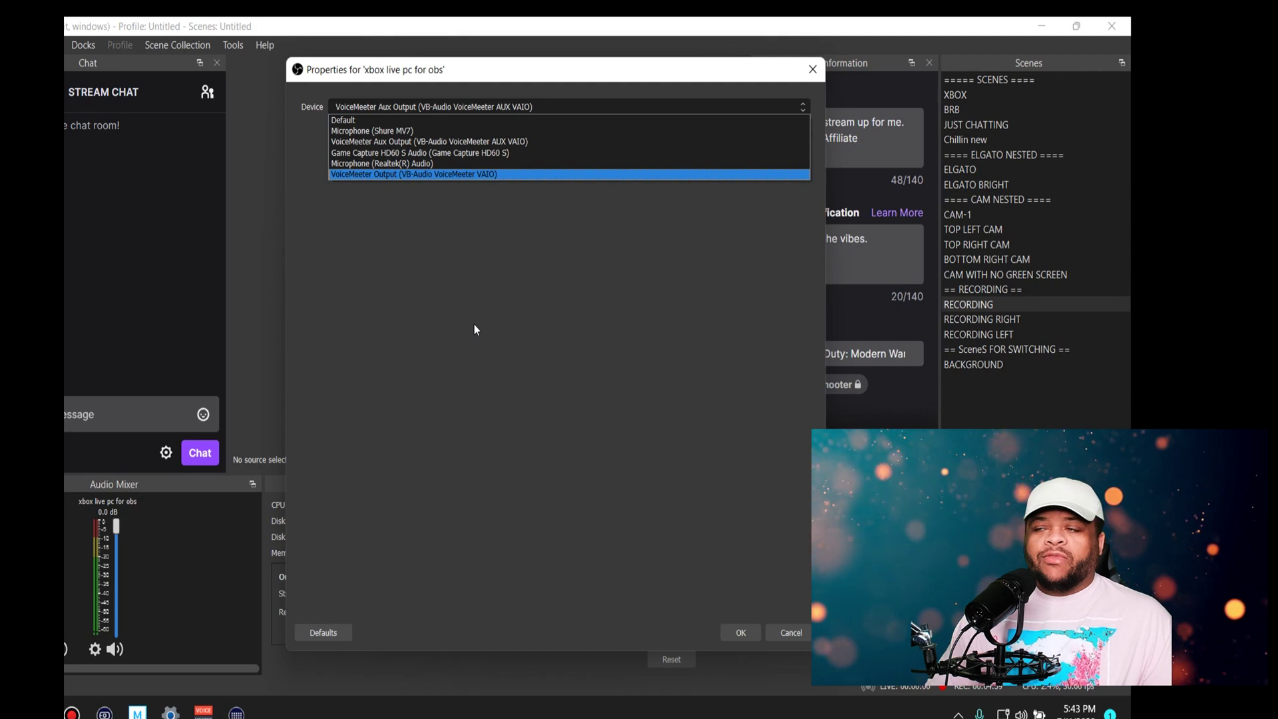
click(405, 175)
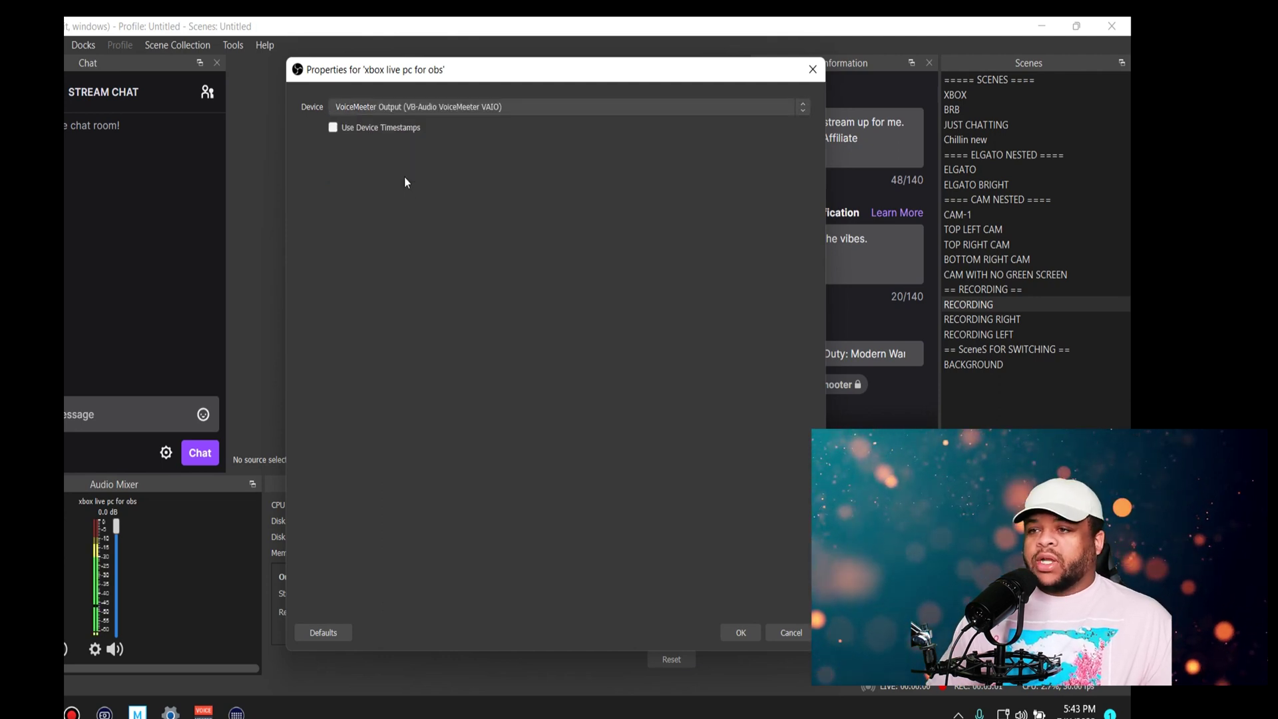
click(397, 109)
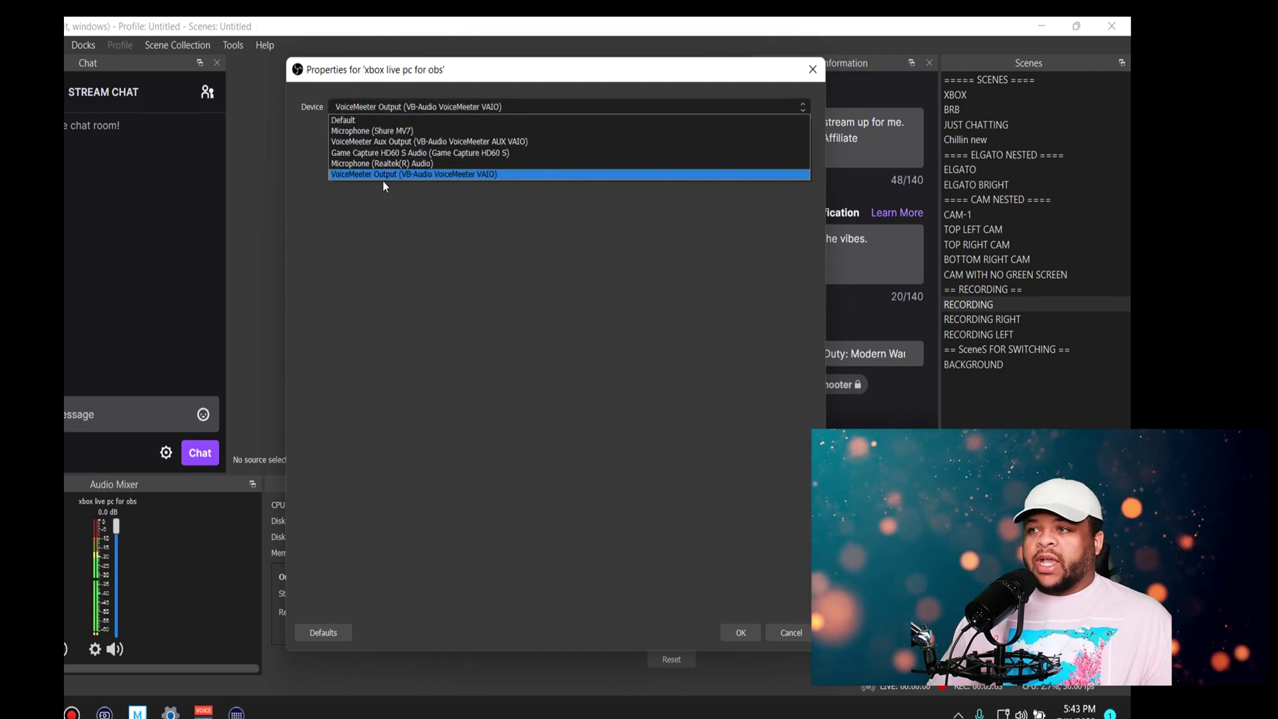
click(383, 146)
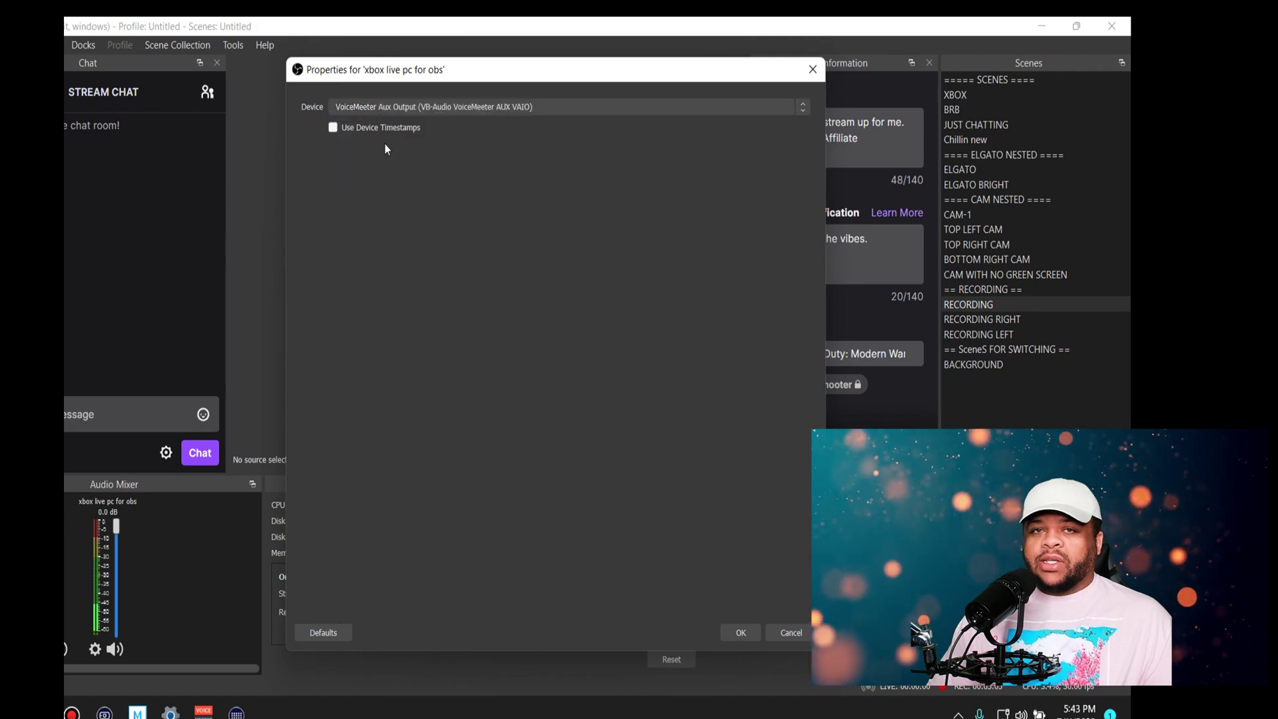
click(781, 630)
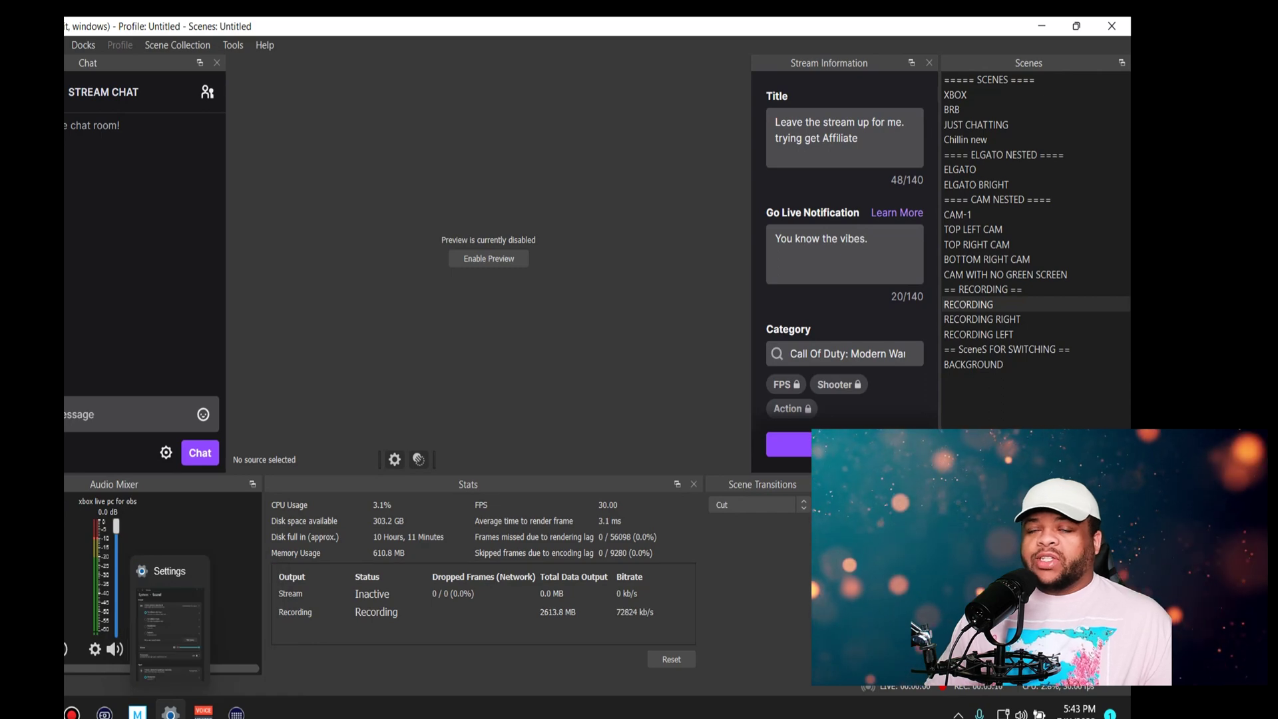
Step: Review the Windows Sound page's Output, Input and Advanced sections, with playback on VoiceMeeter Aux Input
click(171, 713)
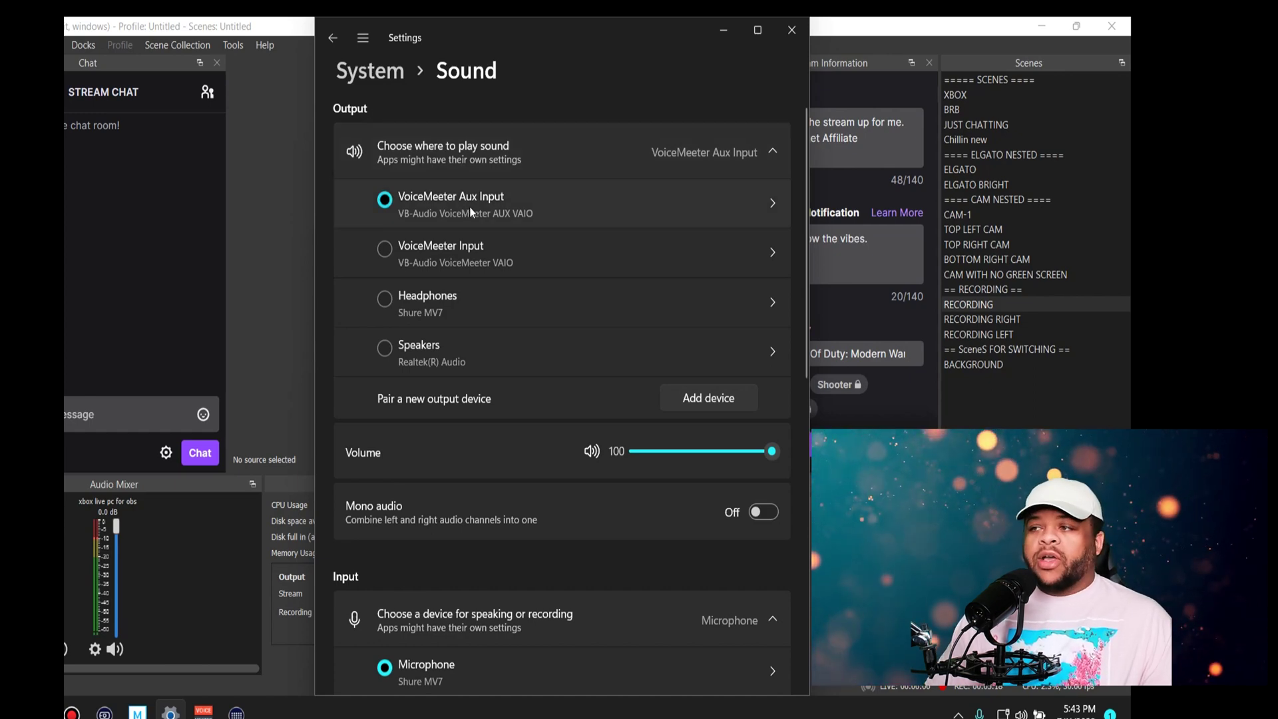
scroll(402, 283, down, 5)
scroll(404, 287, down, 5)
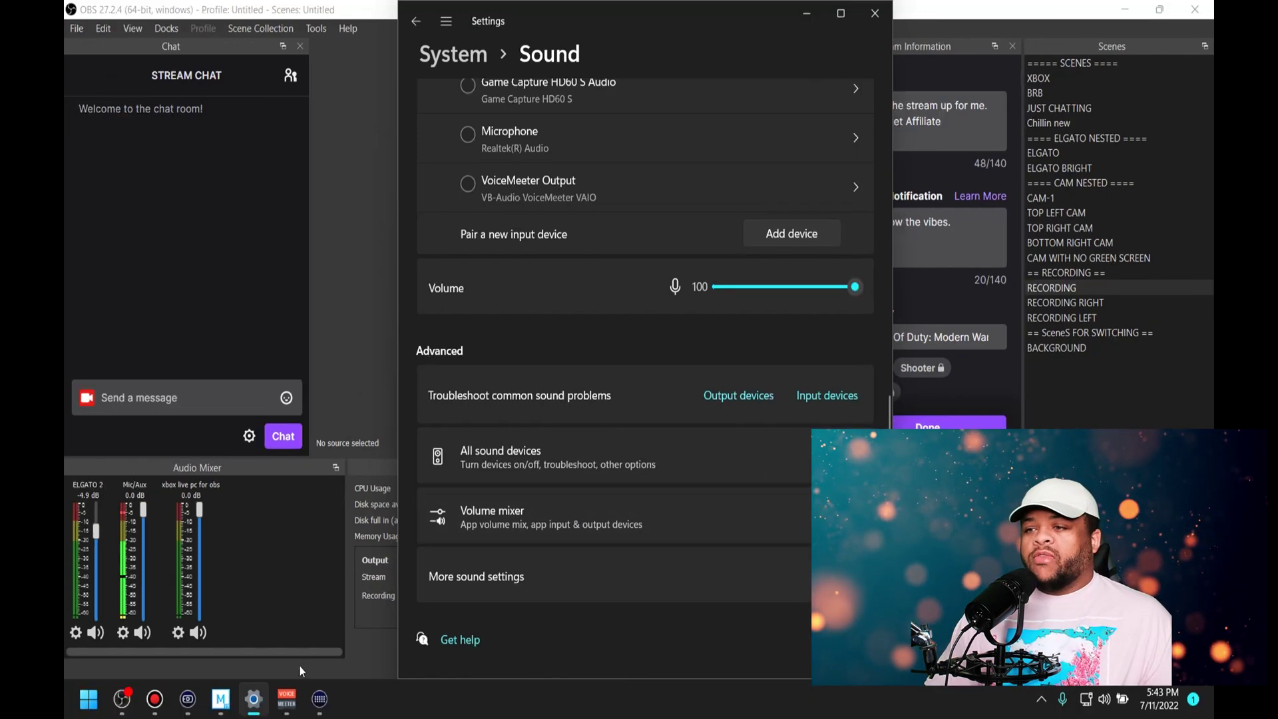
click(203, 713)
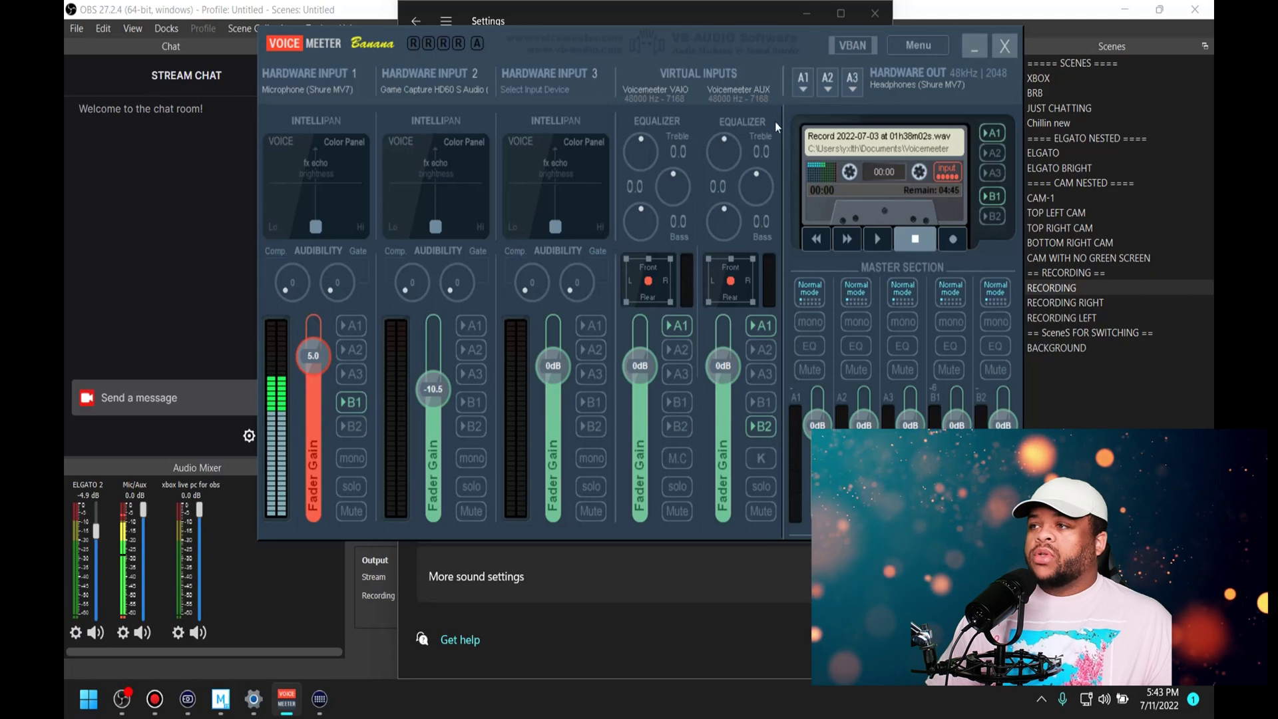
click(969, 47)
scroll(489, 323, up, 5)
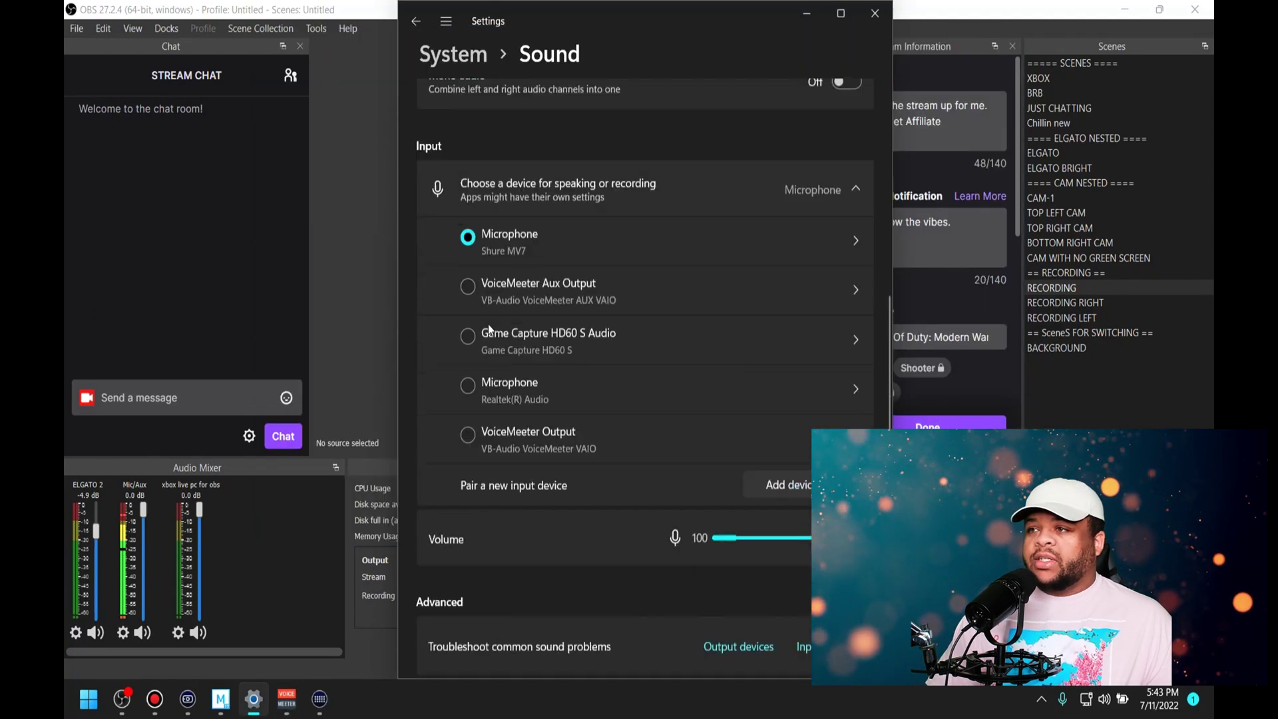
scroll(522, 416, up, 3)
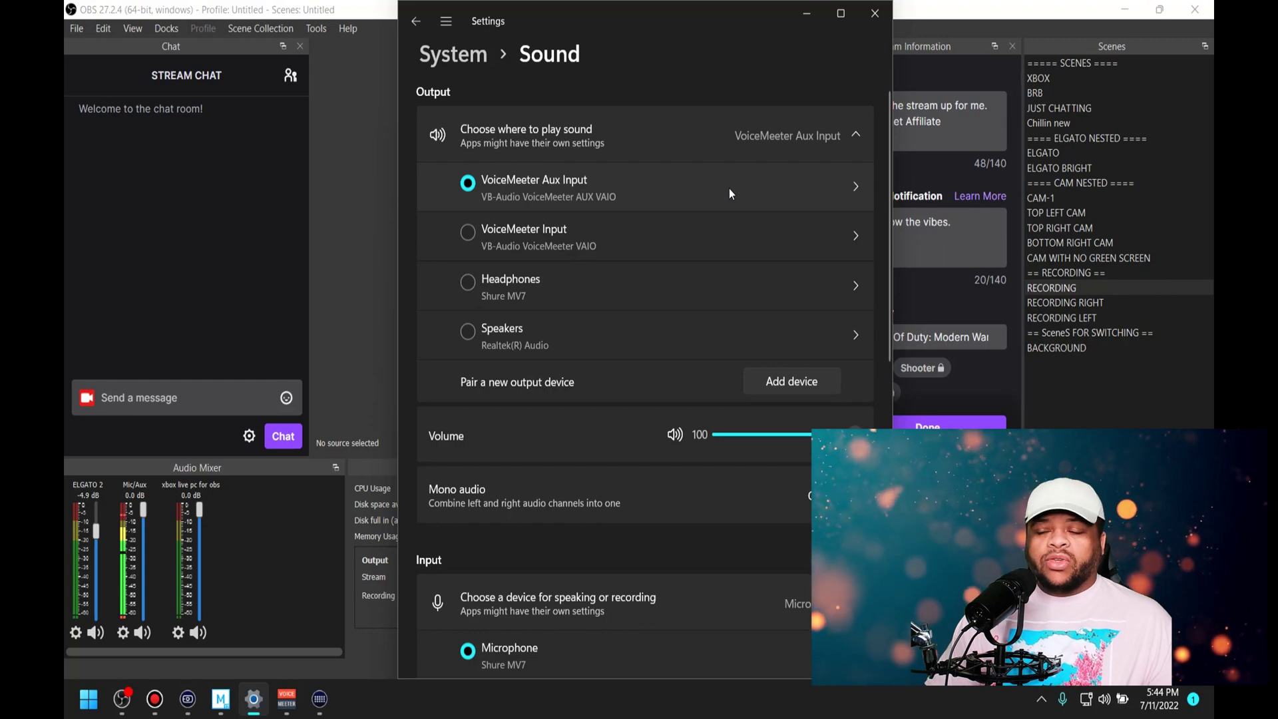
scroll(674, 206, down, 3)
scroll(609, 179, up, 3)
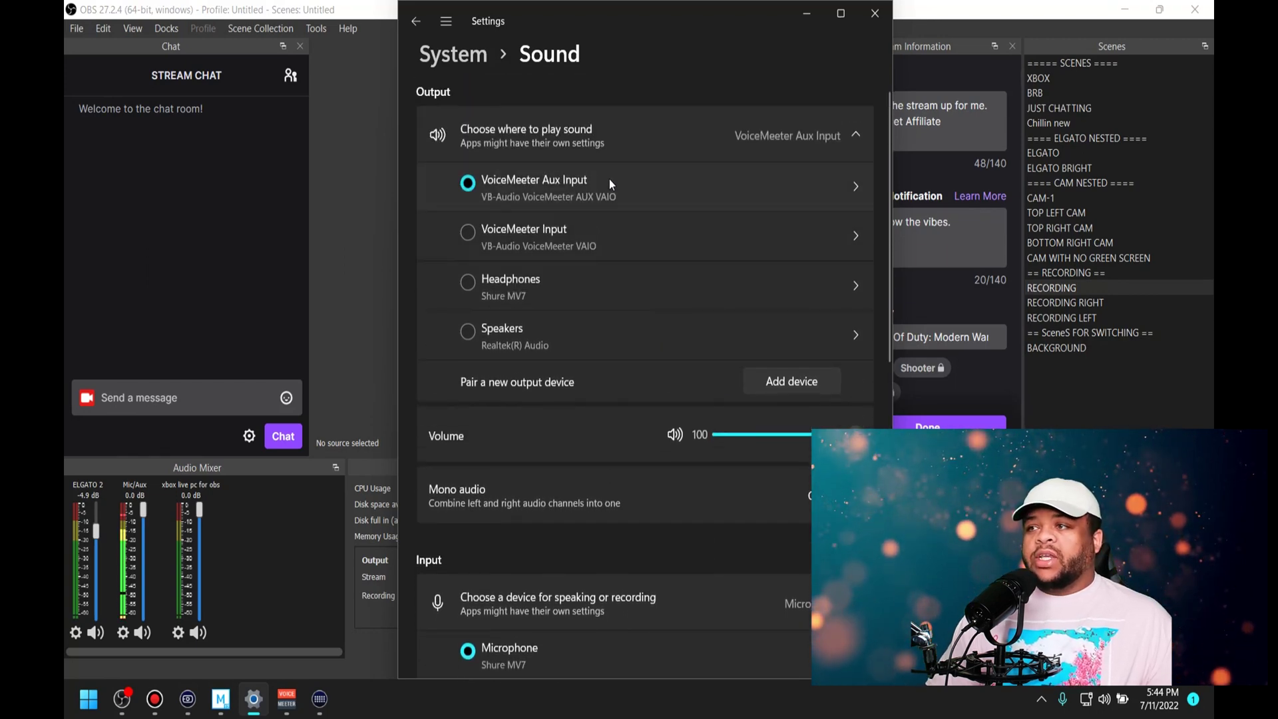
scroll(546, 370, down, 10)
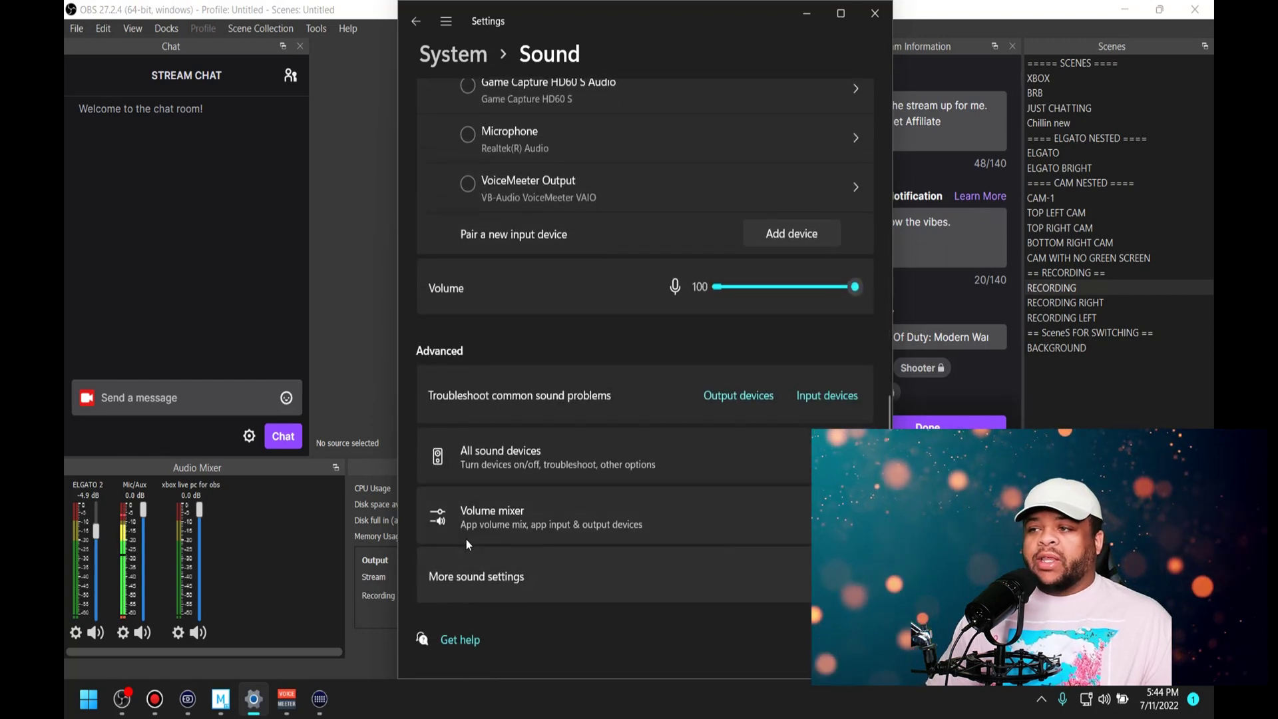
click(535, 514)
scroll(467, 489, down, 2)
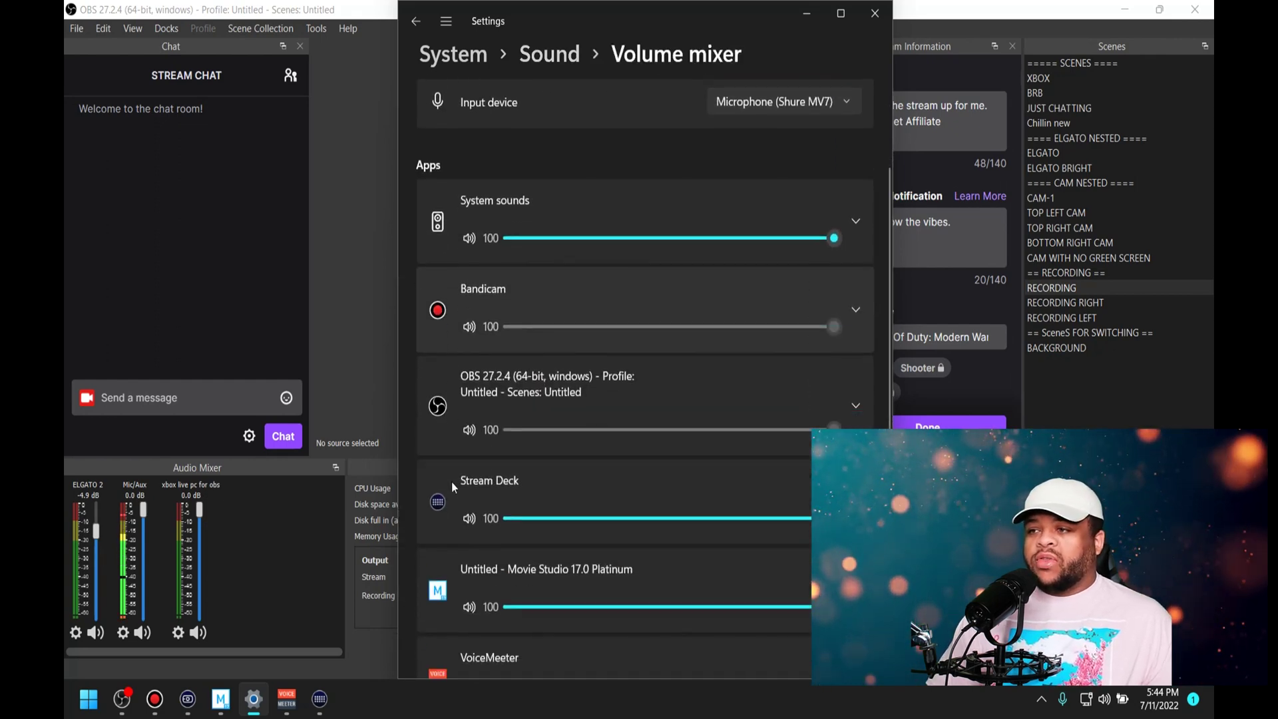
scroll(452, 482, down, 2)
click(860, 385)
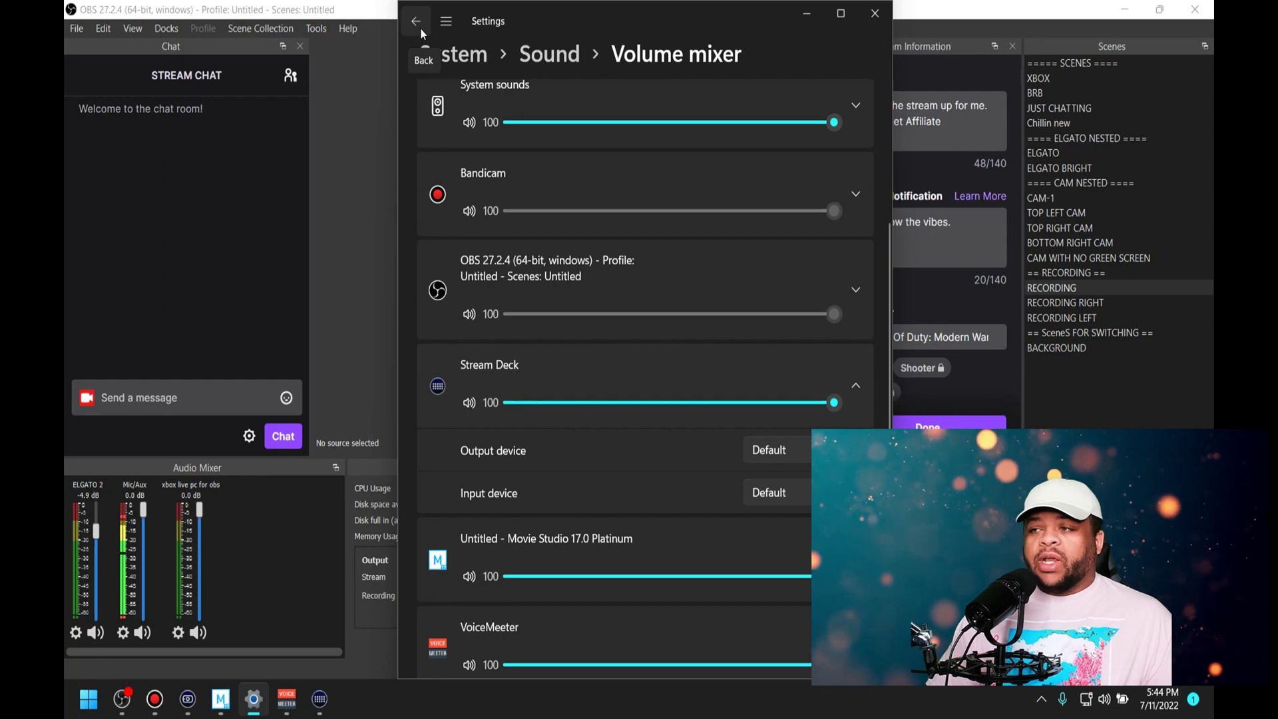
scroll(488, 376, down, 5)
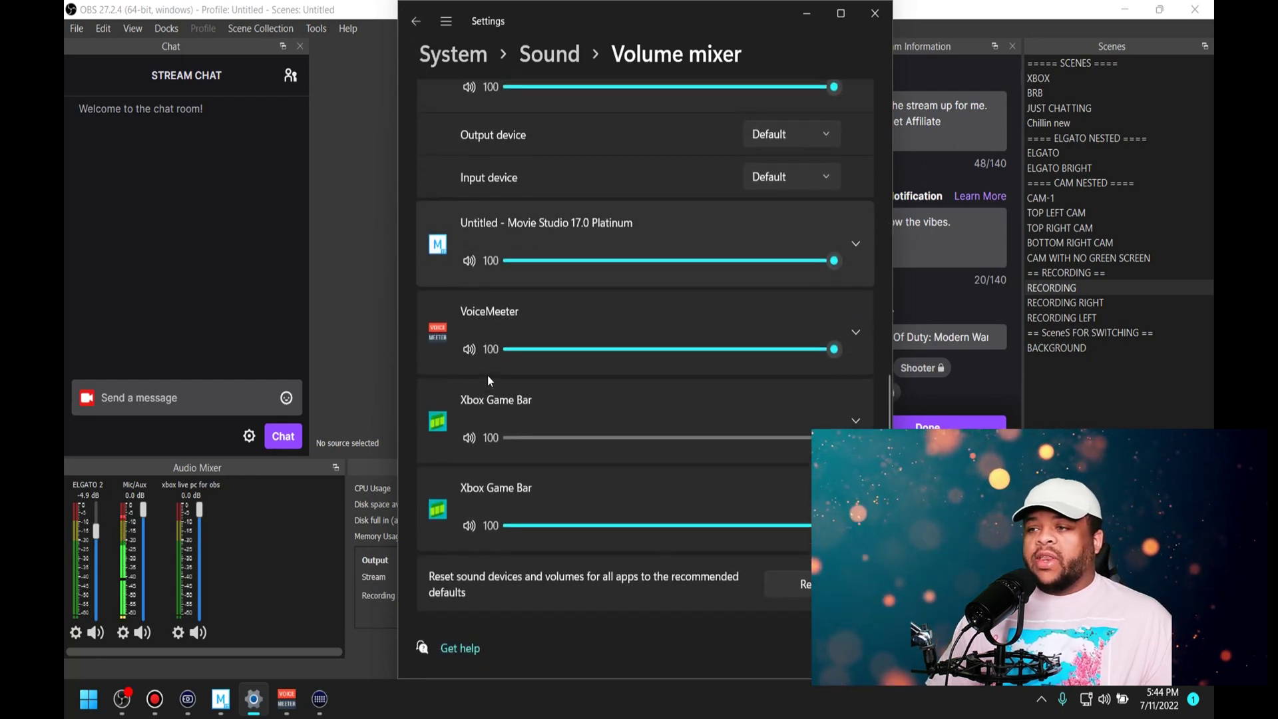
scroll(488, 378, up, 8)
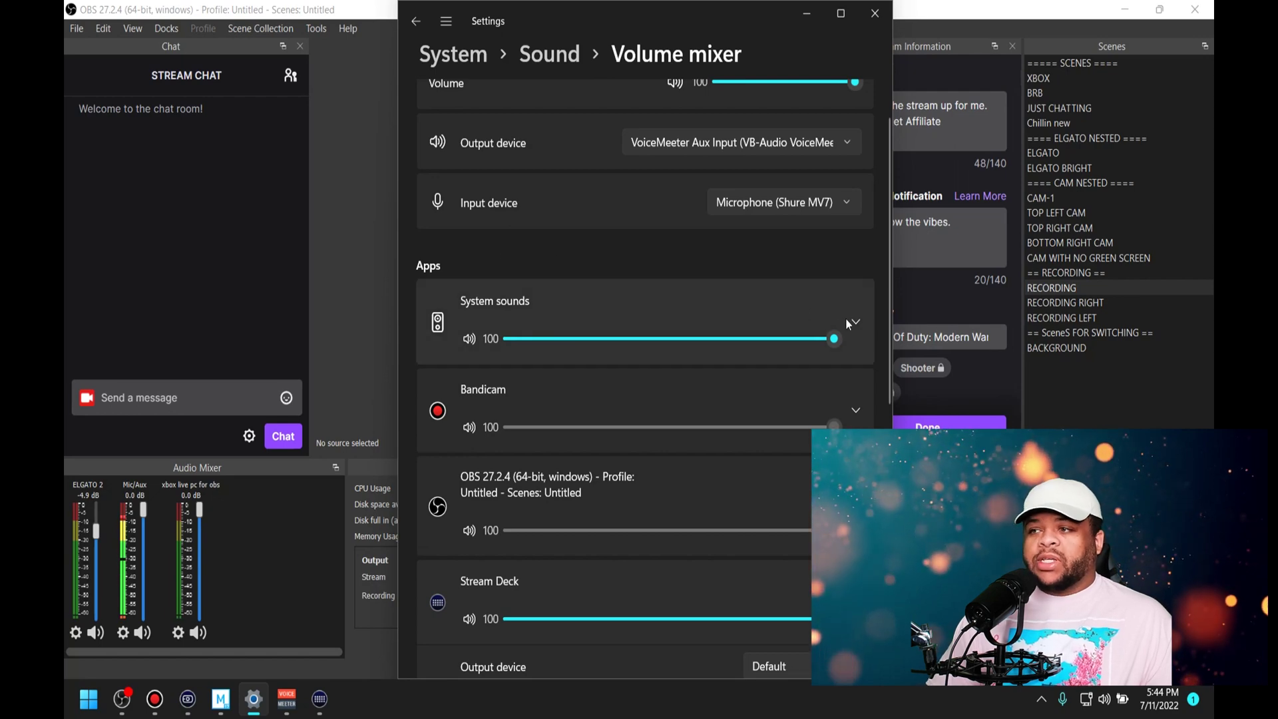
scroll(610, 254, up, 1)
click(720, 199)
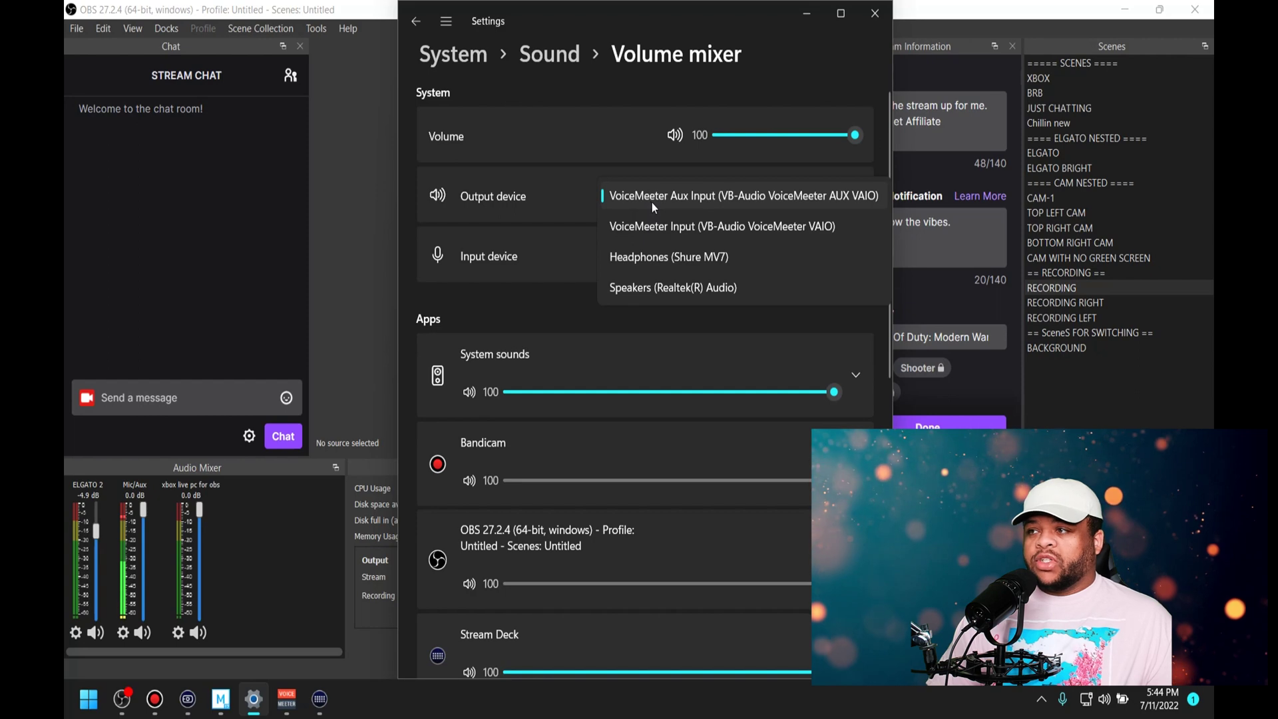
click(419, 22)
click(418, 23)
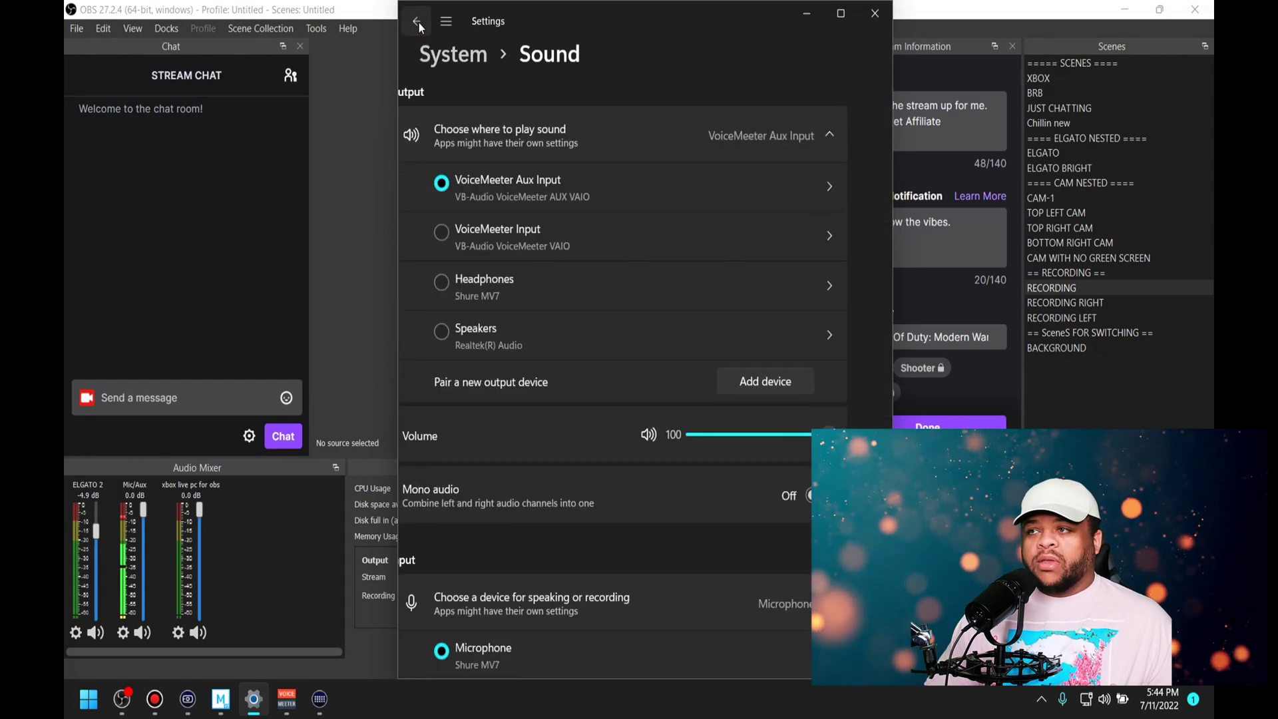
Step: Switch the Windows sound input from VoiceMeeter Output back to Microphone (Shure MV7)
click(285, 700)
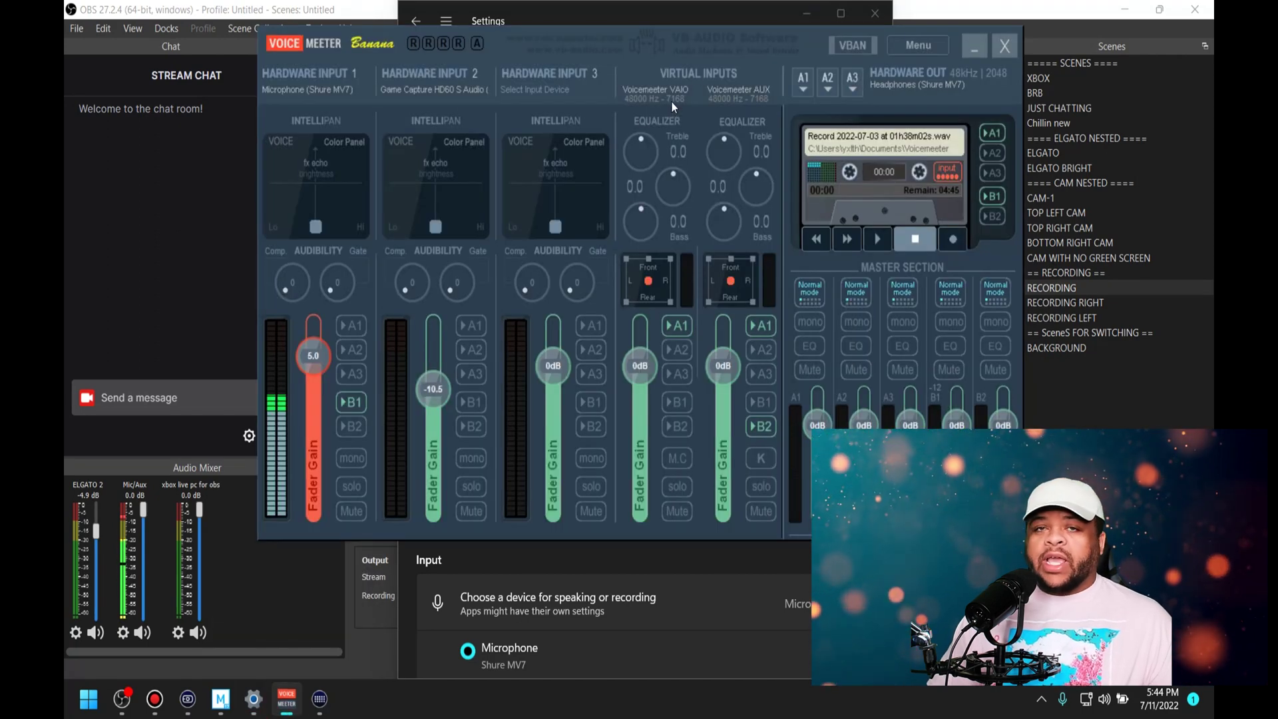
key(alt+Tab)
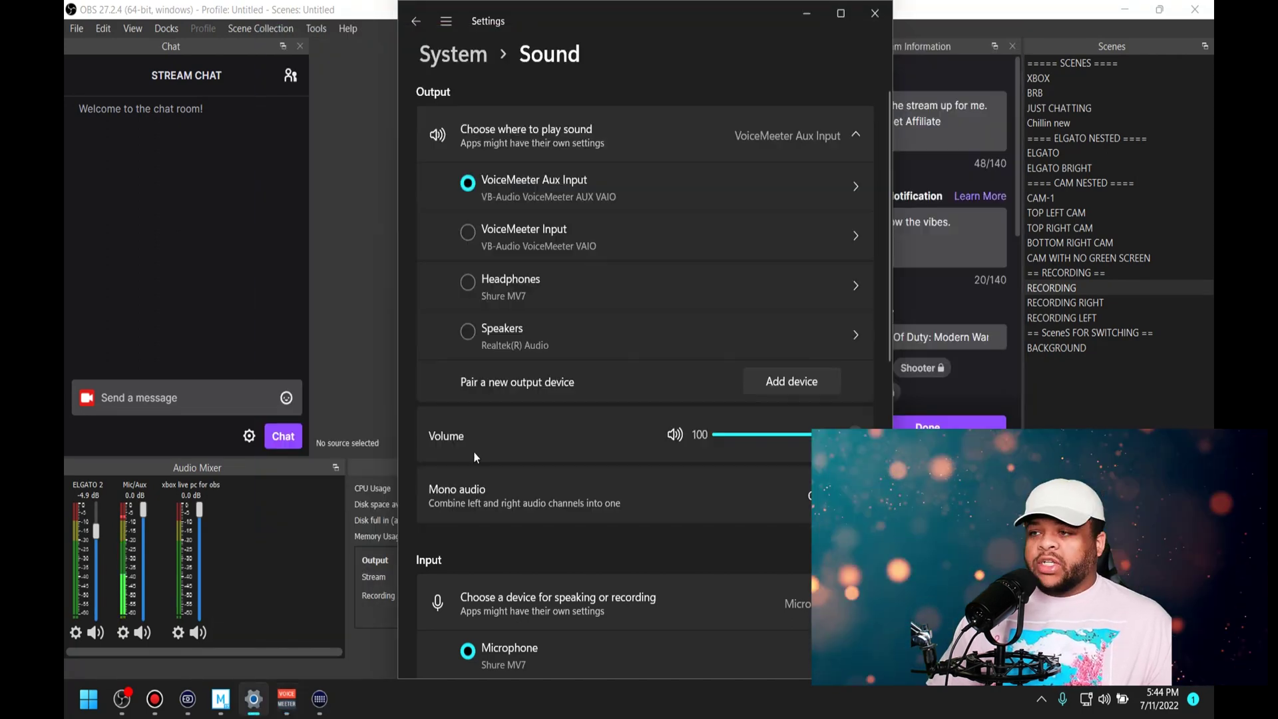
scroll(499, 539, down, 3)
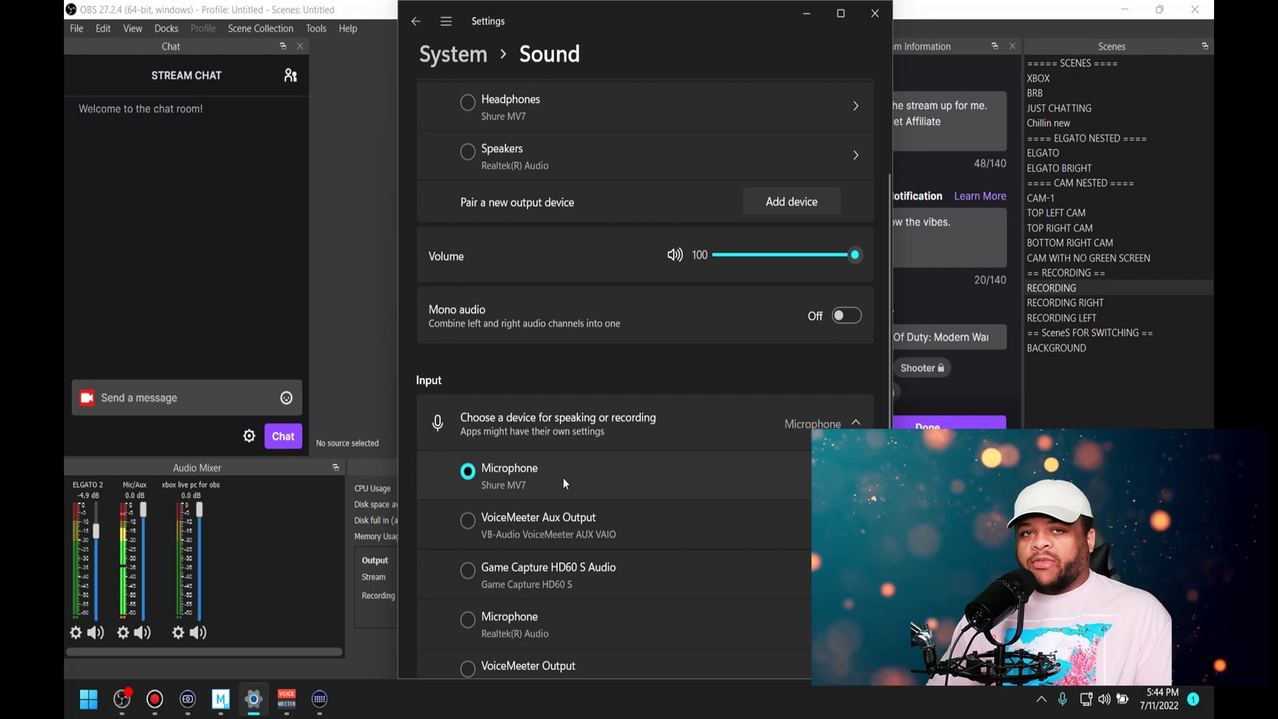
scroll(564, 478, down, 3)
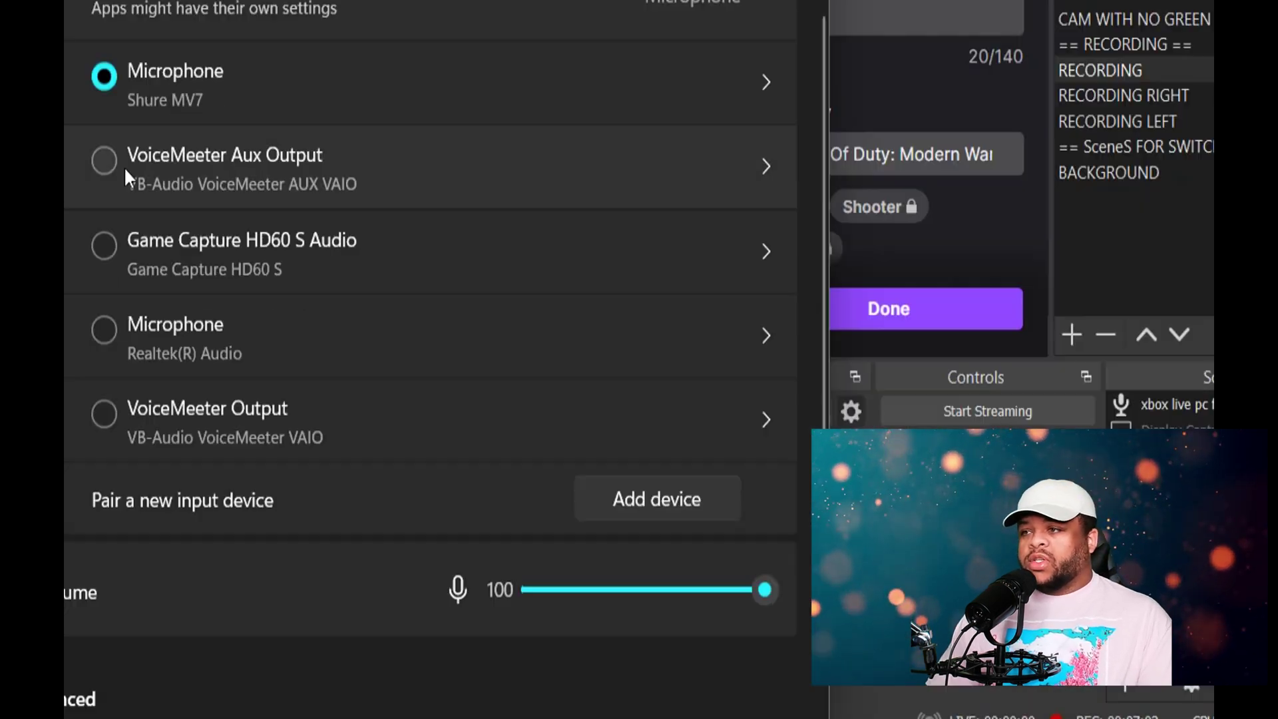
click(192, 0)
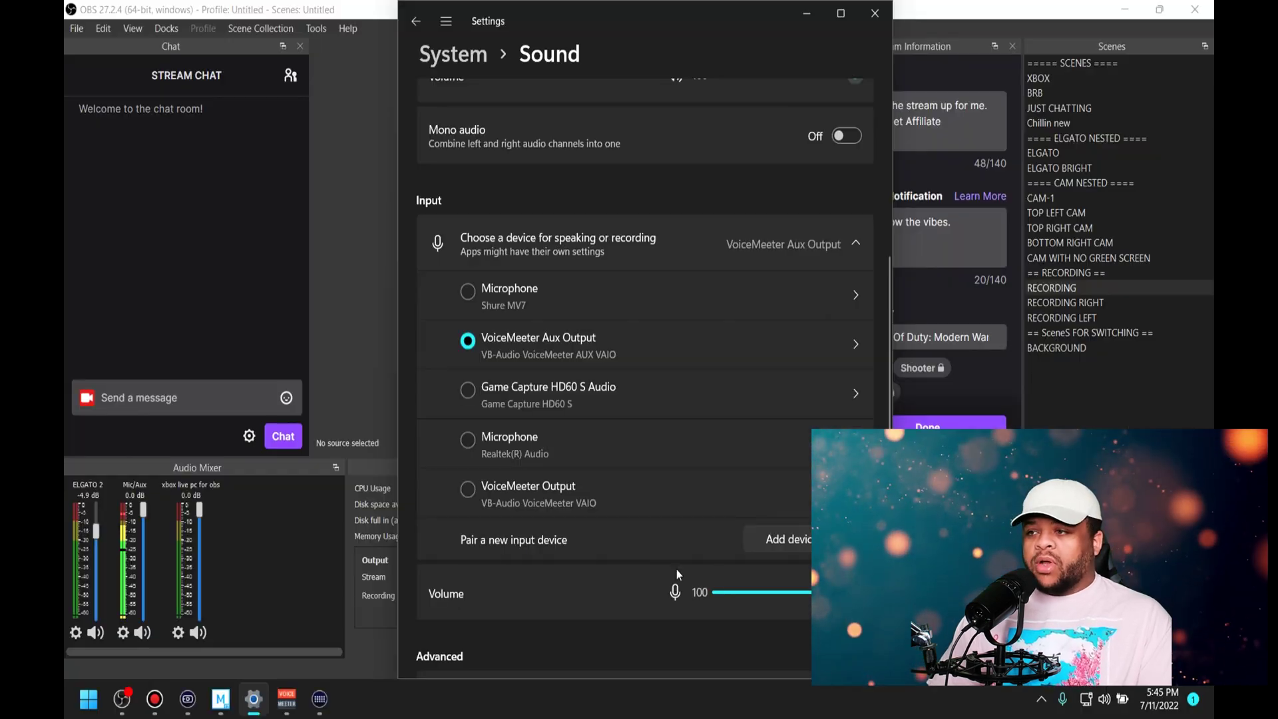
click(470, 489)
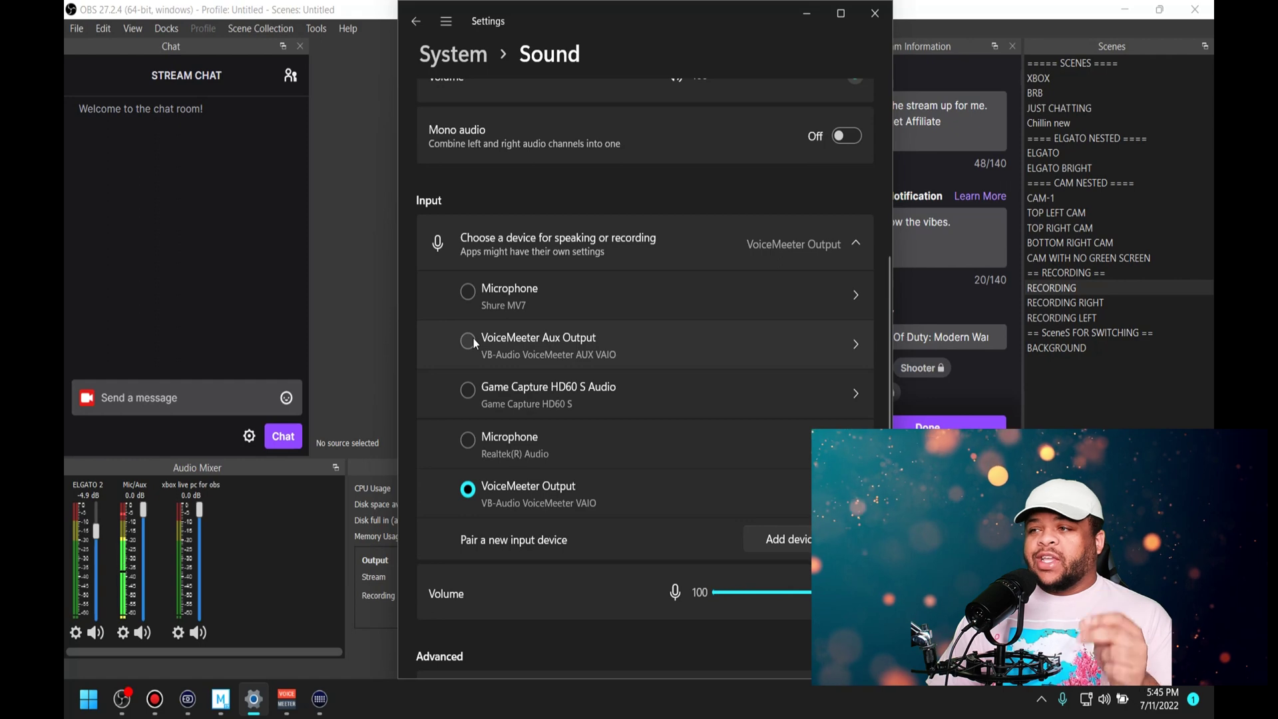
click(467, 292)
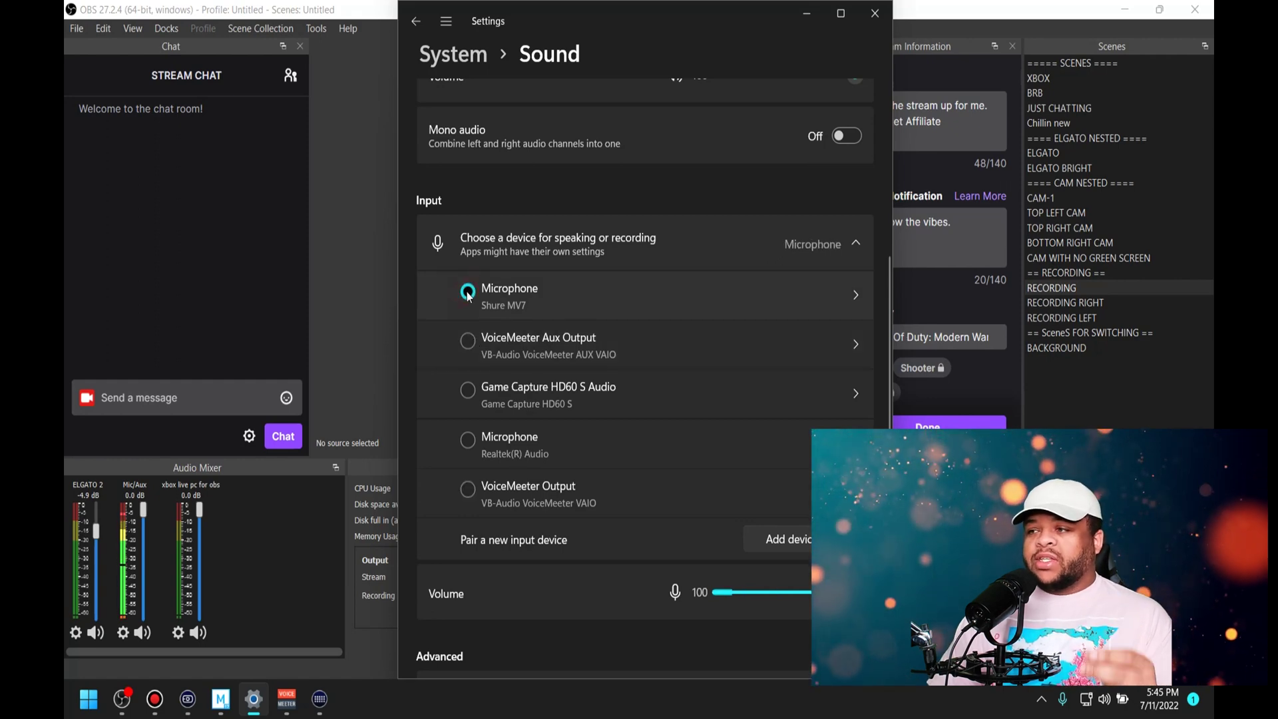
scroll(552, 386, up, 5)
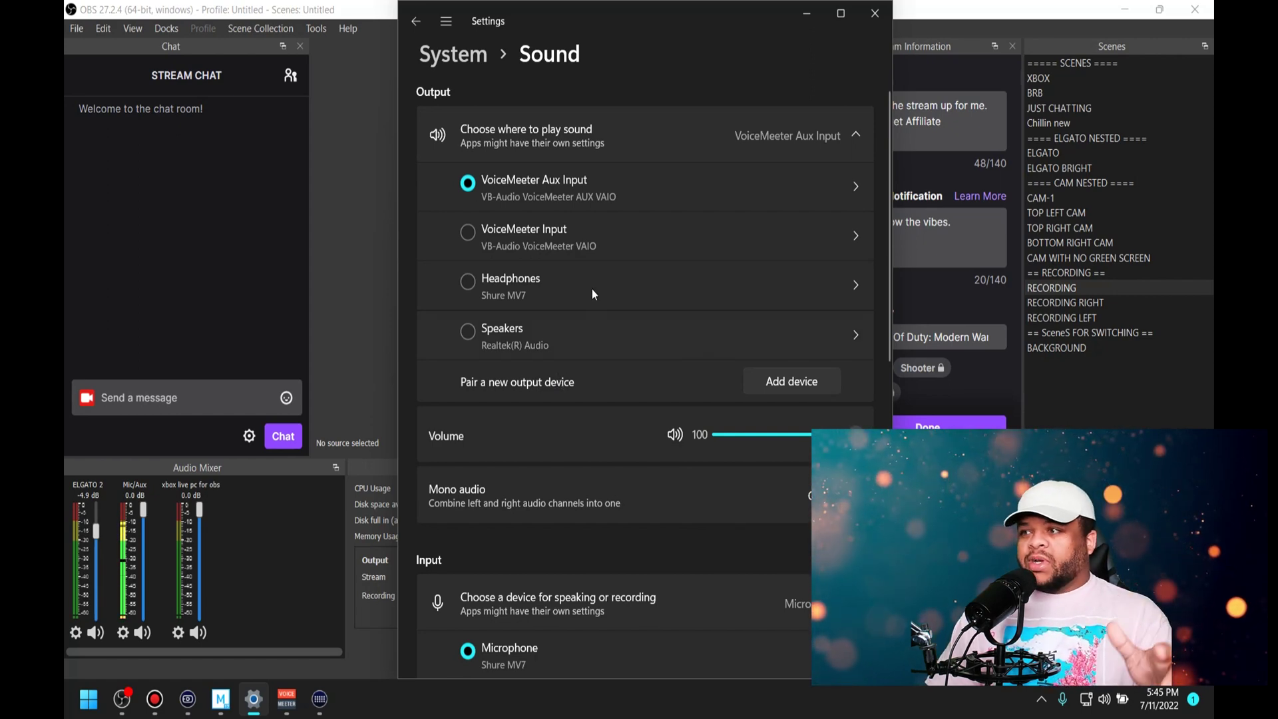
Step: In Stream Deck, set the boom sound key's Output to Default
click(807, 8)
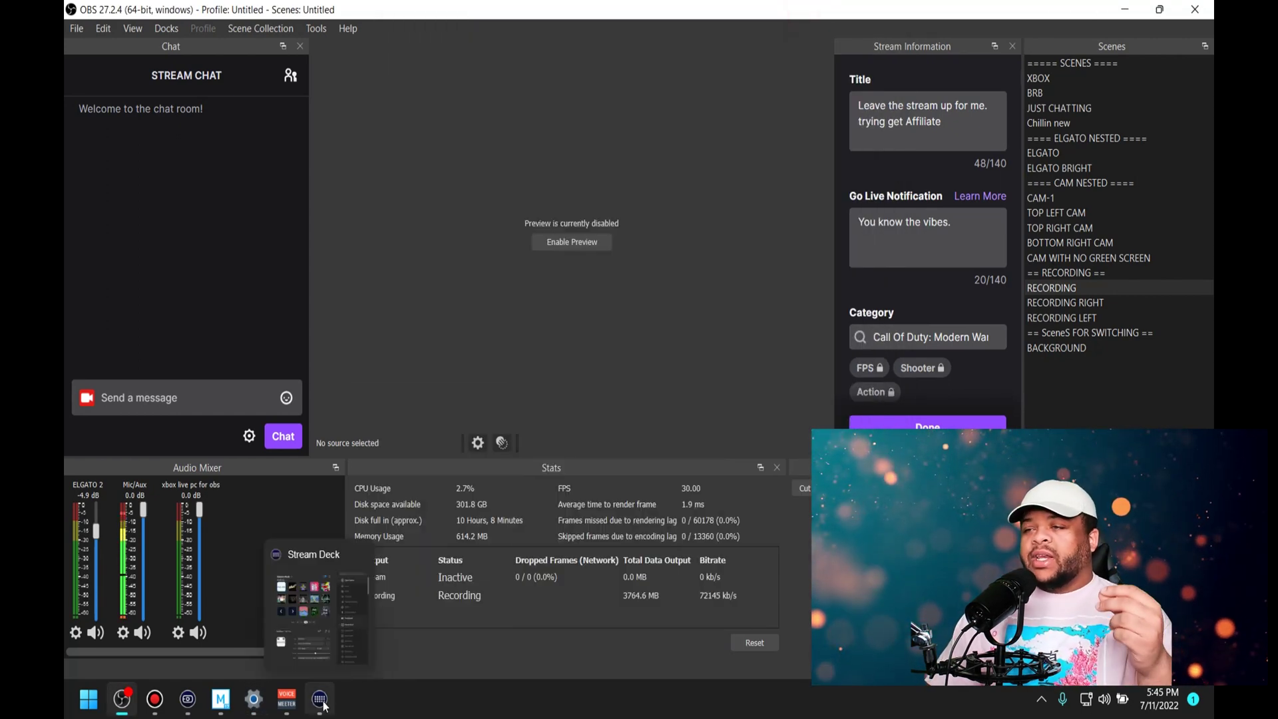
click(323, 706)
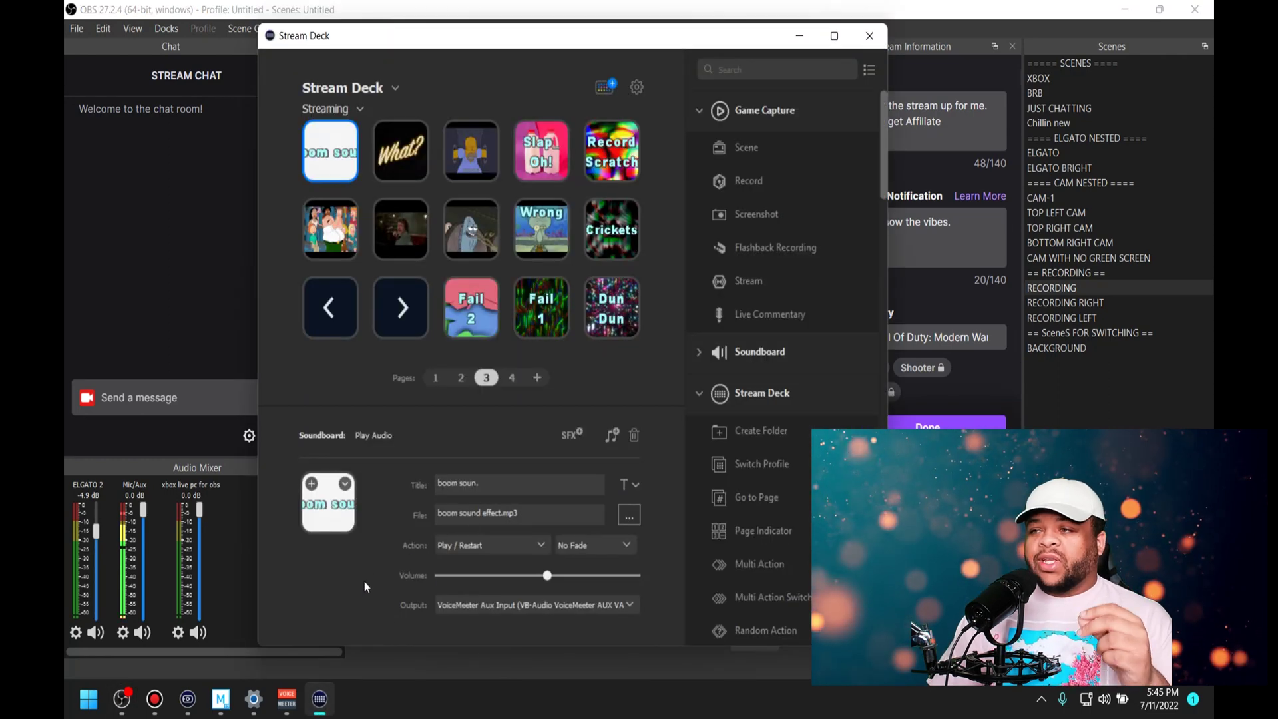
drag(406, 42, 435, 43)
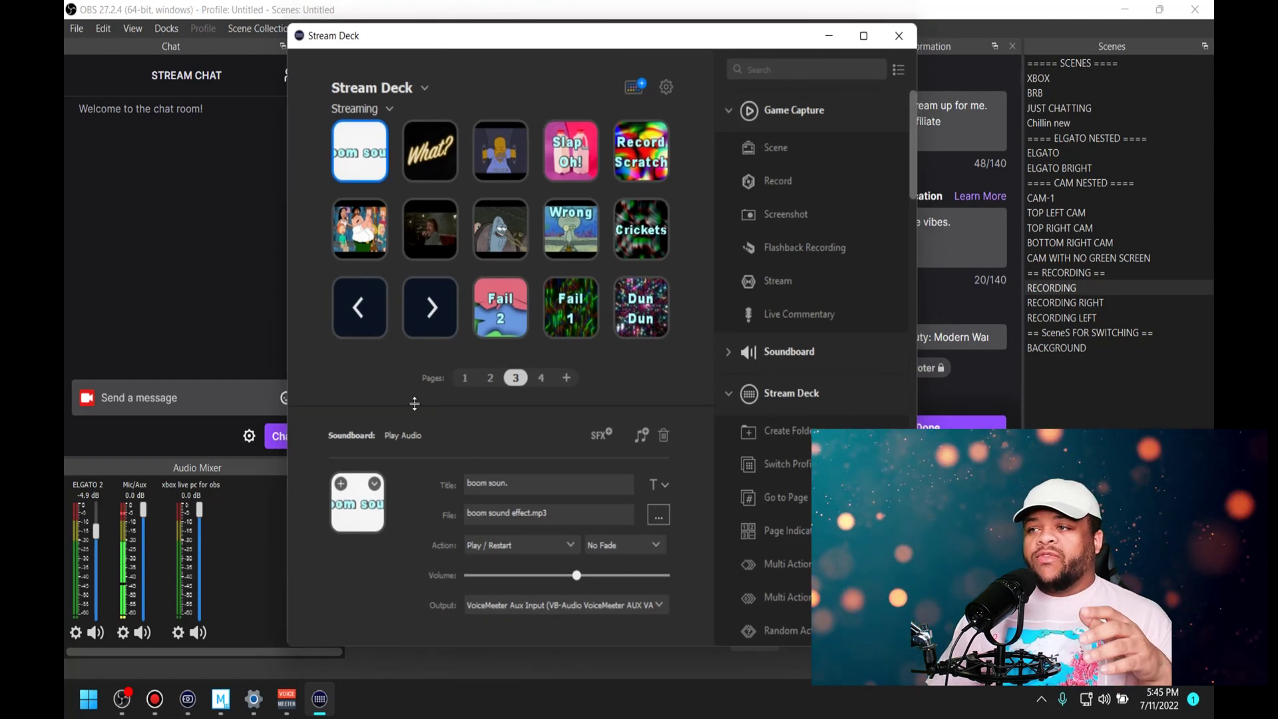
click(549, 609)
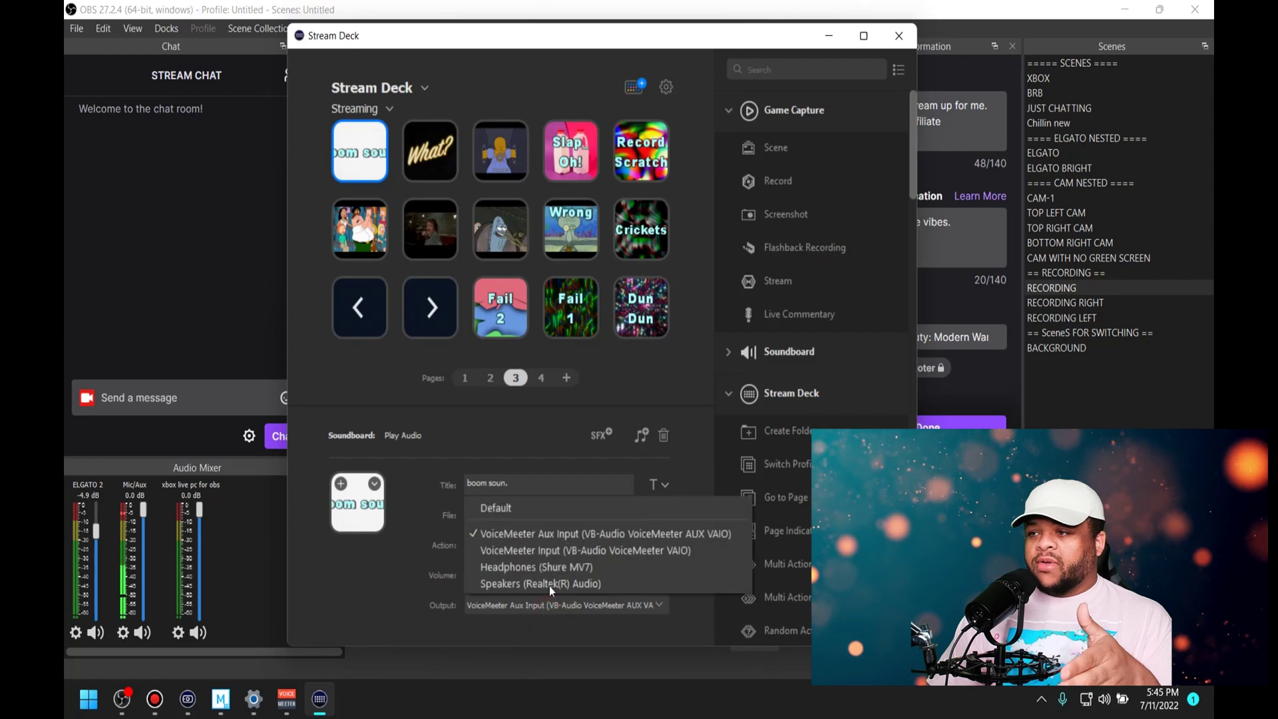
click(522, 513)
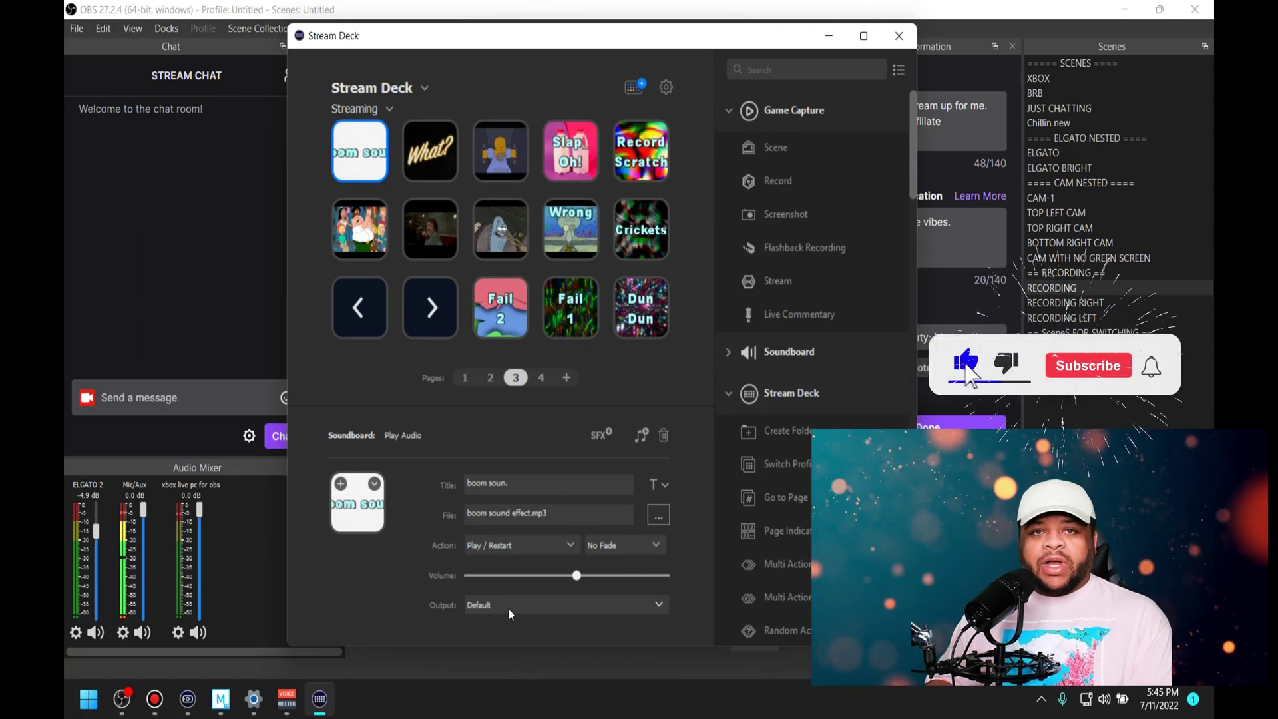
Step: Try Shure MV7, Realtek and VoiceMeeter Input outputs, ending on VoiceMeeter Aux Input
click(534, 602)
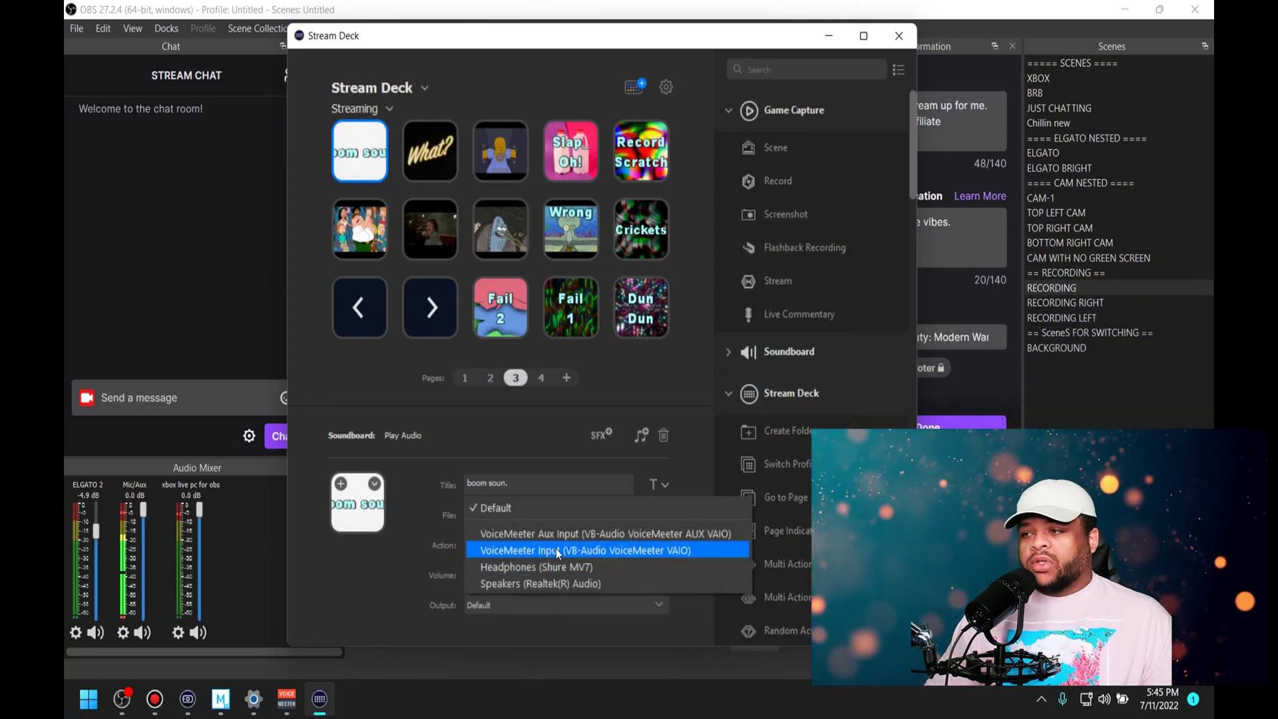
click(559, 567)
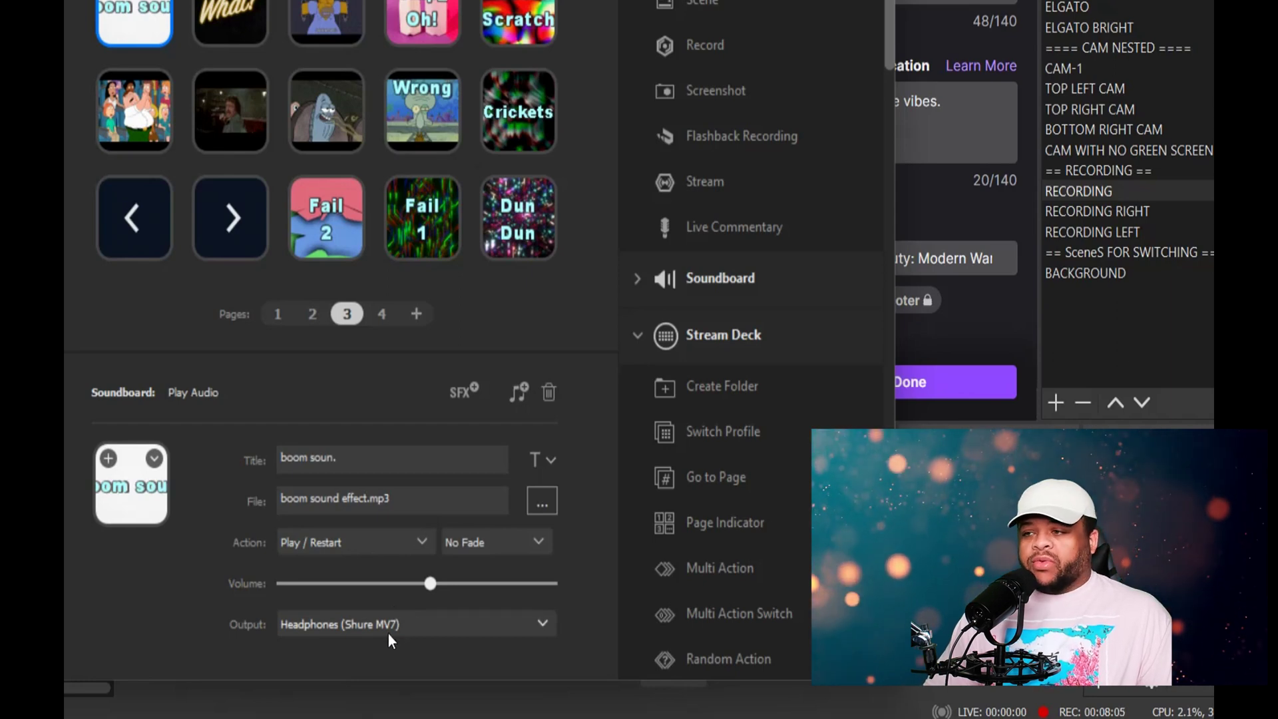
click(389, 632)
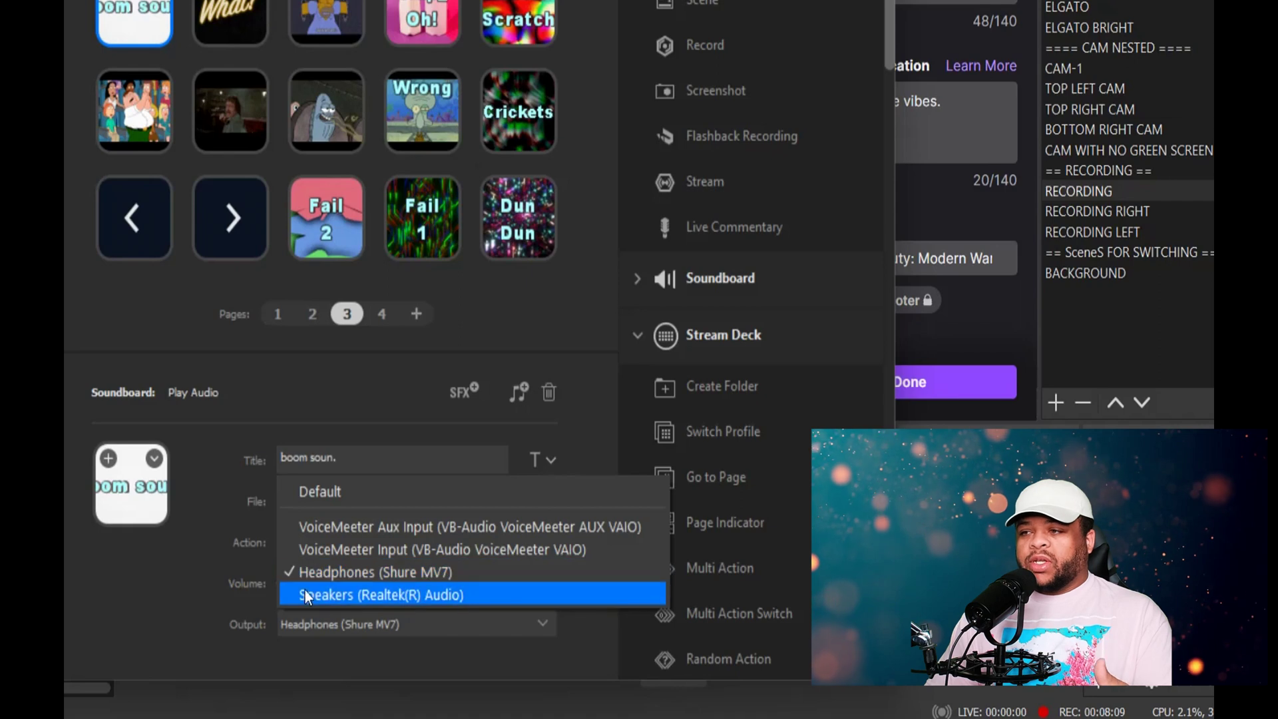
click(389, 595)
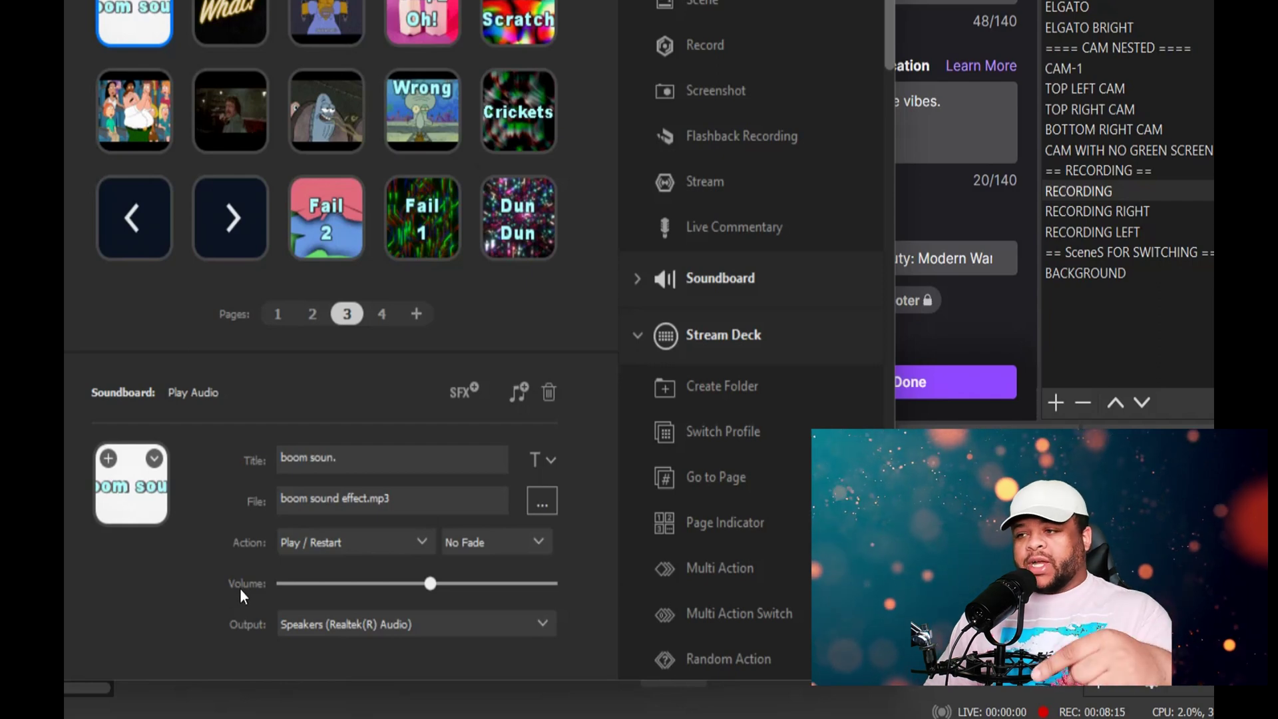
click(299, 623)
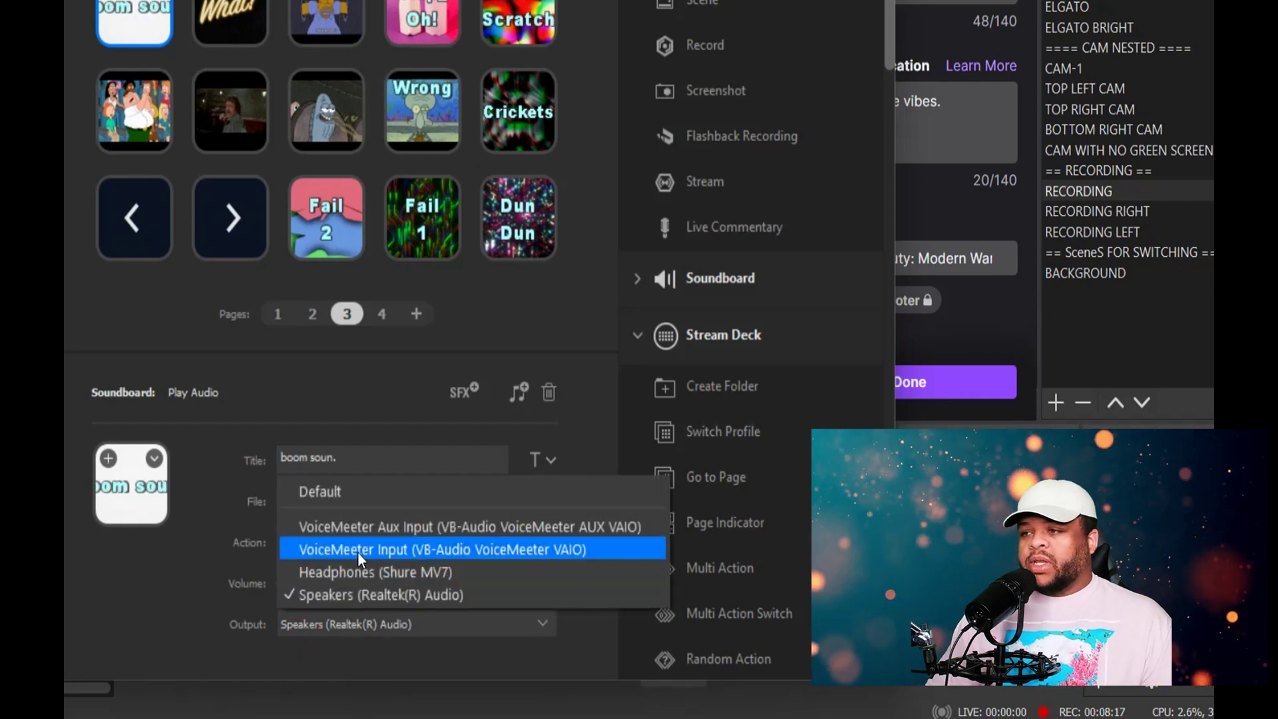
click(360, 553)
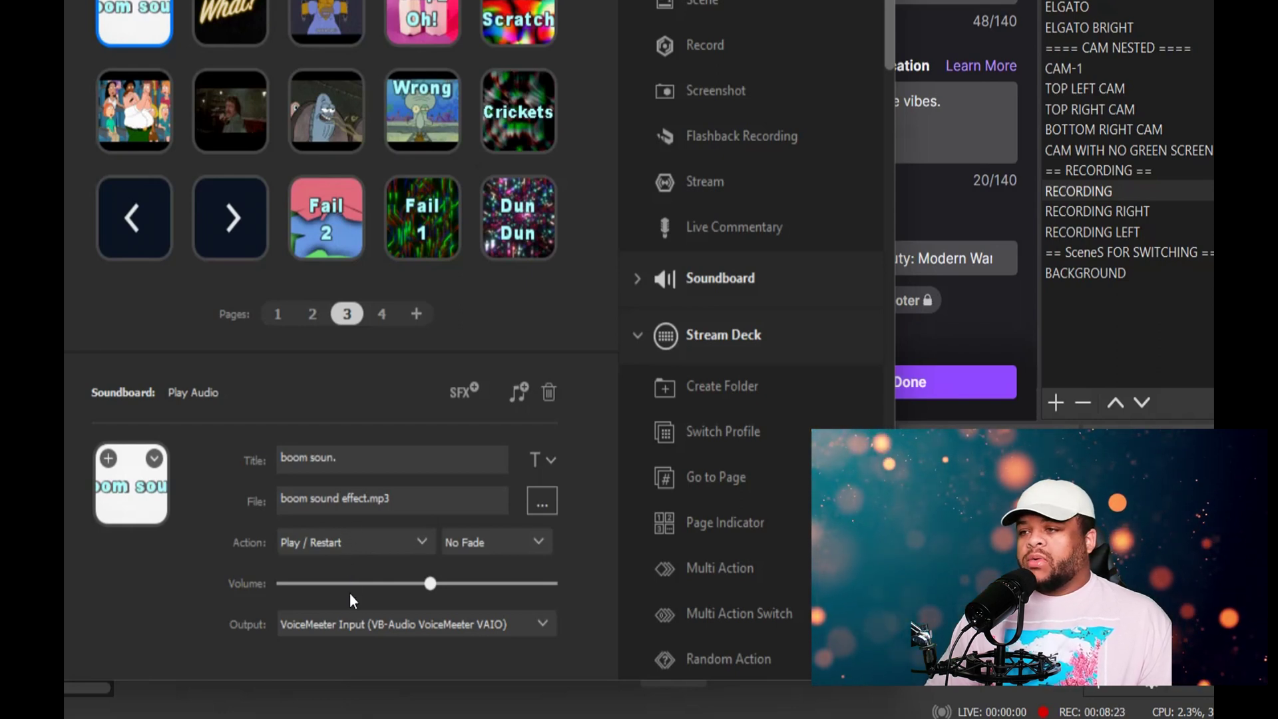
click(363, 626)
click(386, 528)
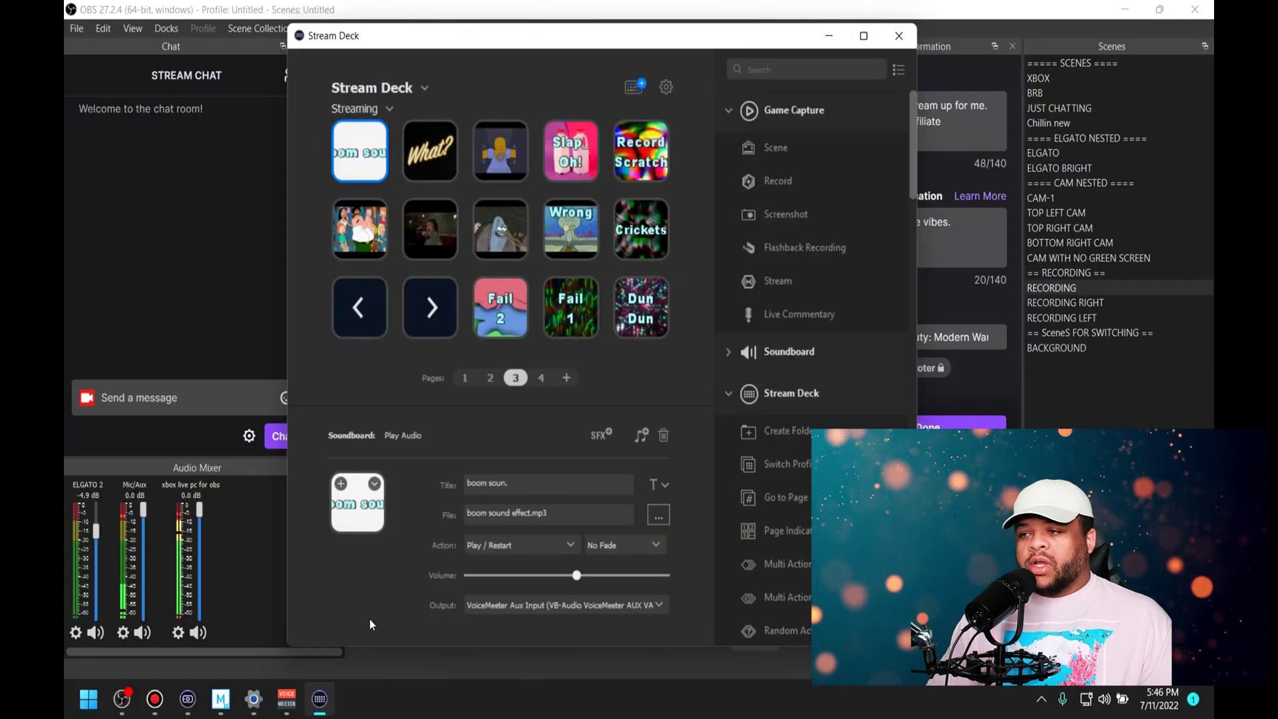
Step: Check the boom sound, What?, Homer, Slap Oh! and Record Scratch outputs, then close Stream Deck
click(486, 606)
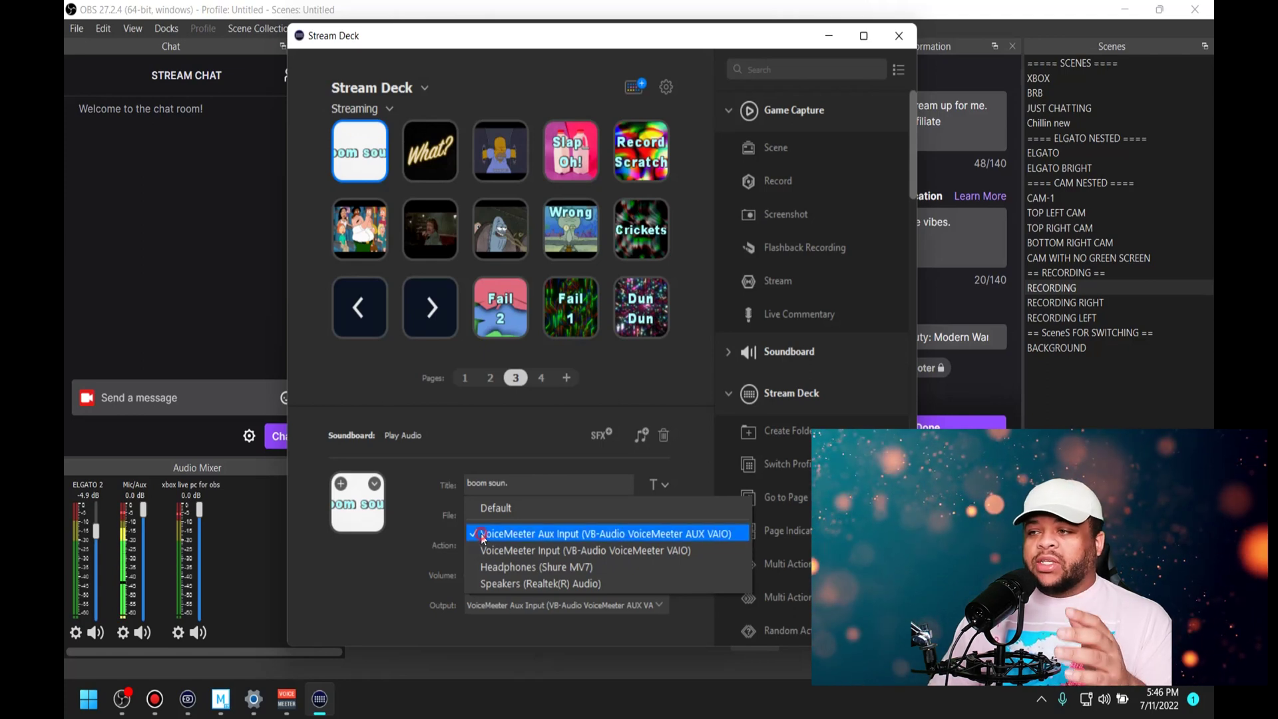
click(417, 469)
click(428, 148)
click(514, 158)
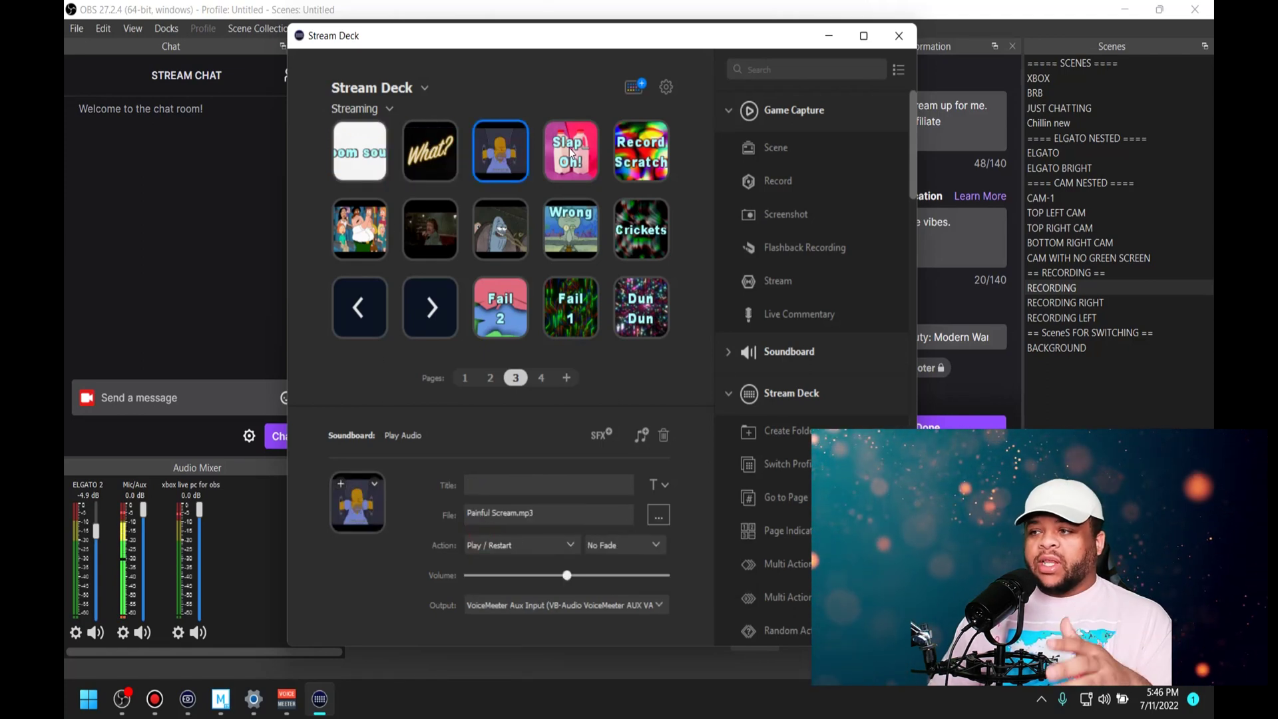
click(571, 152)
click(642, 166)
click(361, 160)
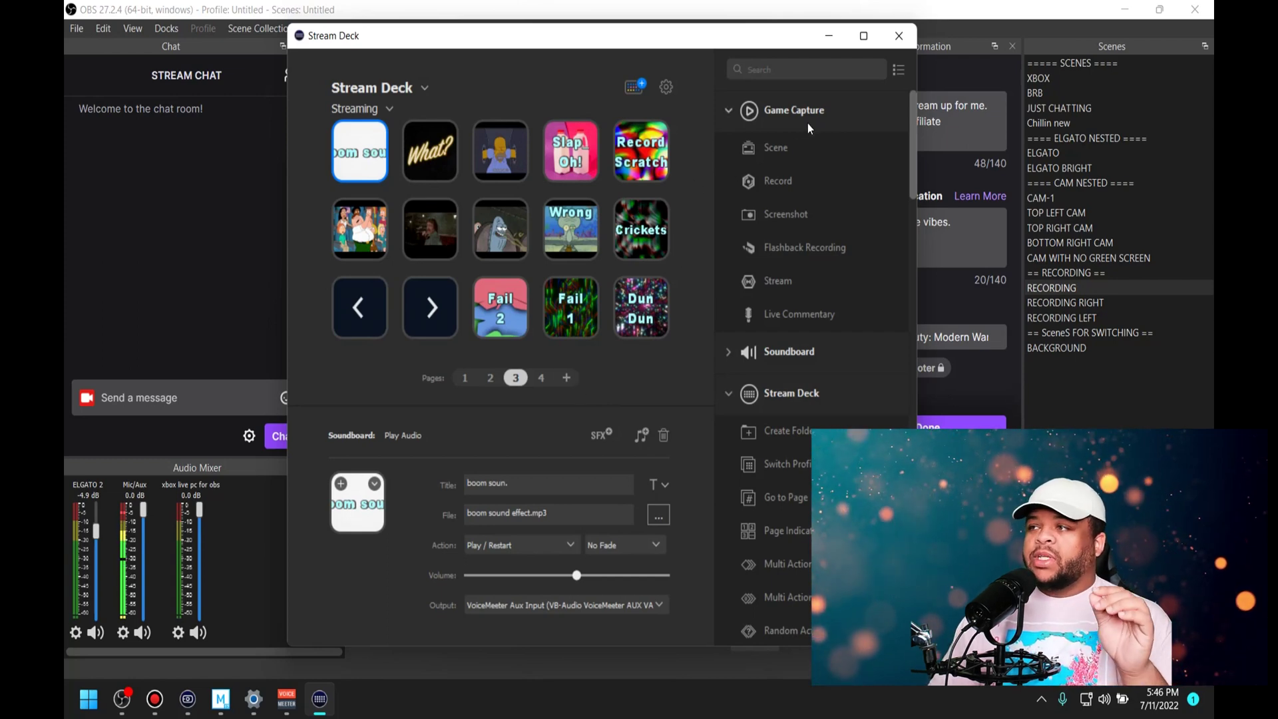
click(899, 37)
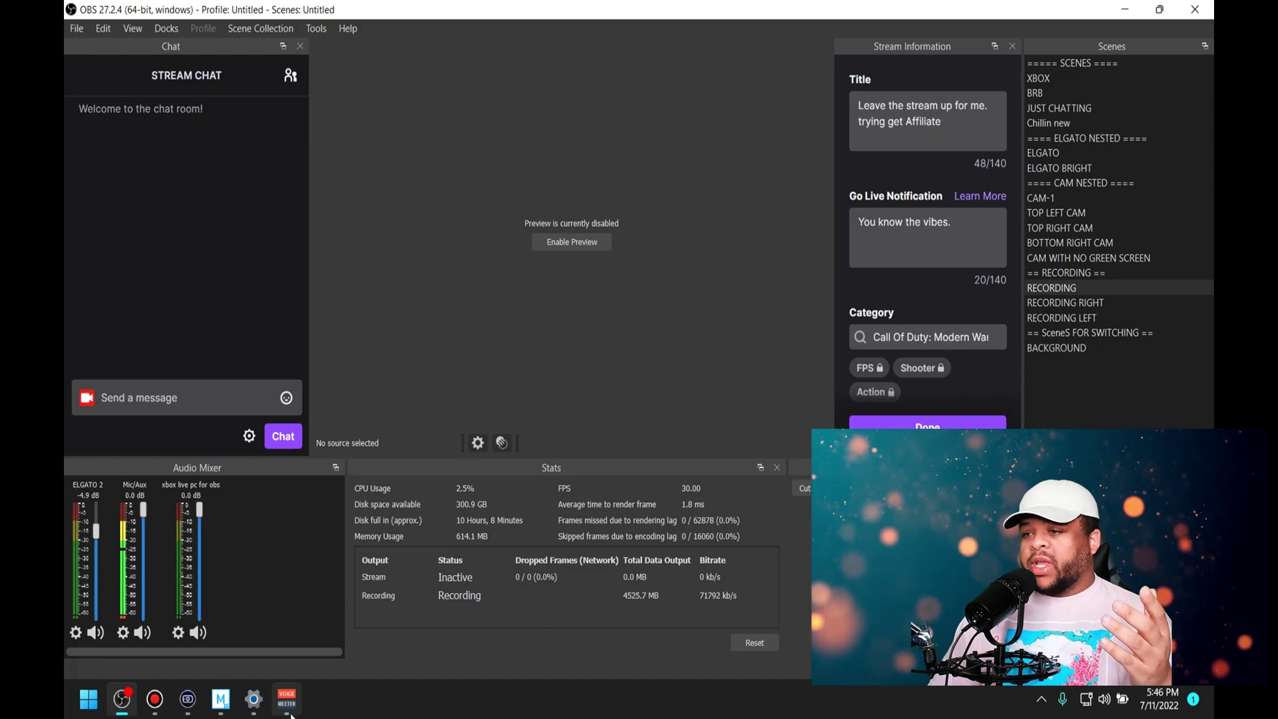
Step: Bring the VoiceMeeter Banana mixer in front of OBS Studio
click(289, 710)
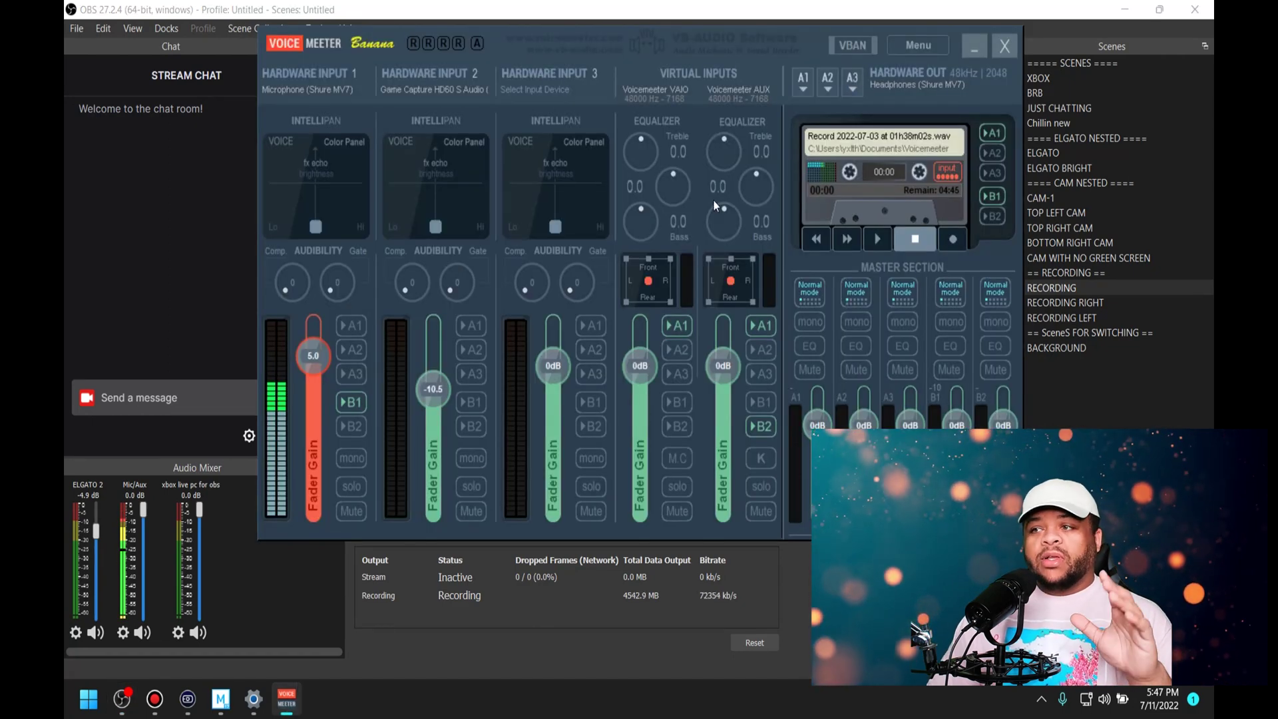